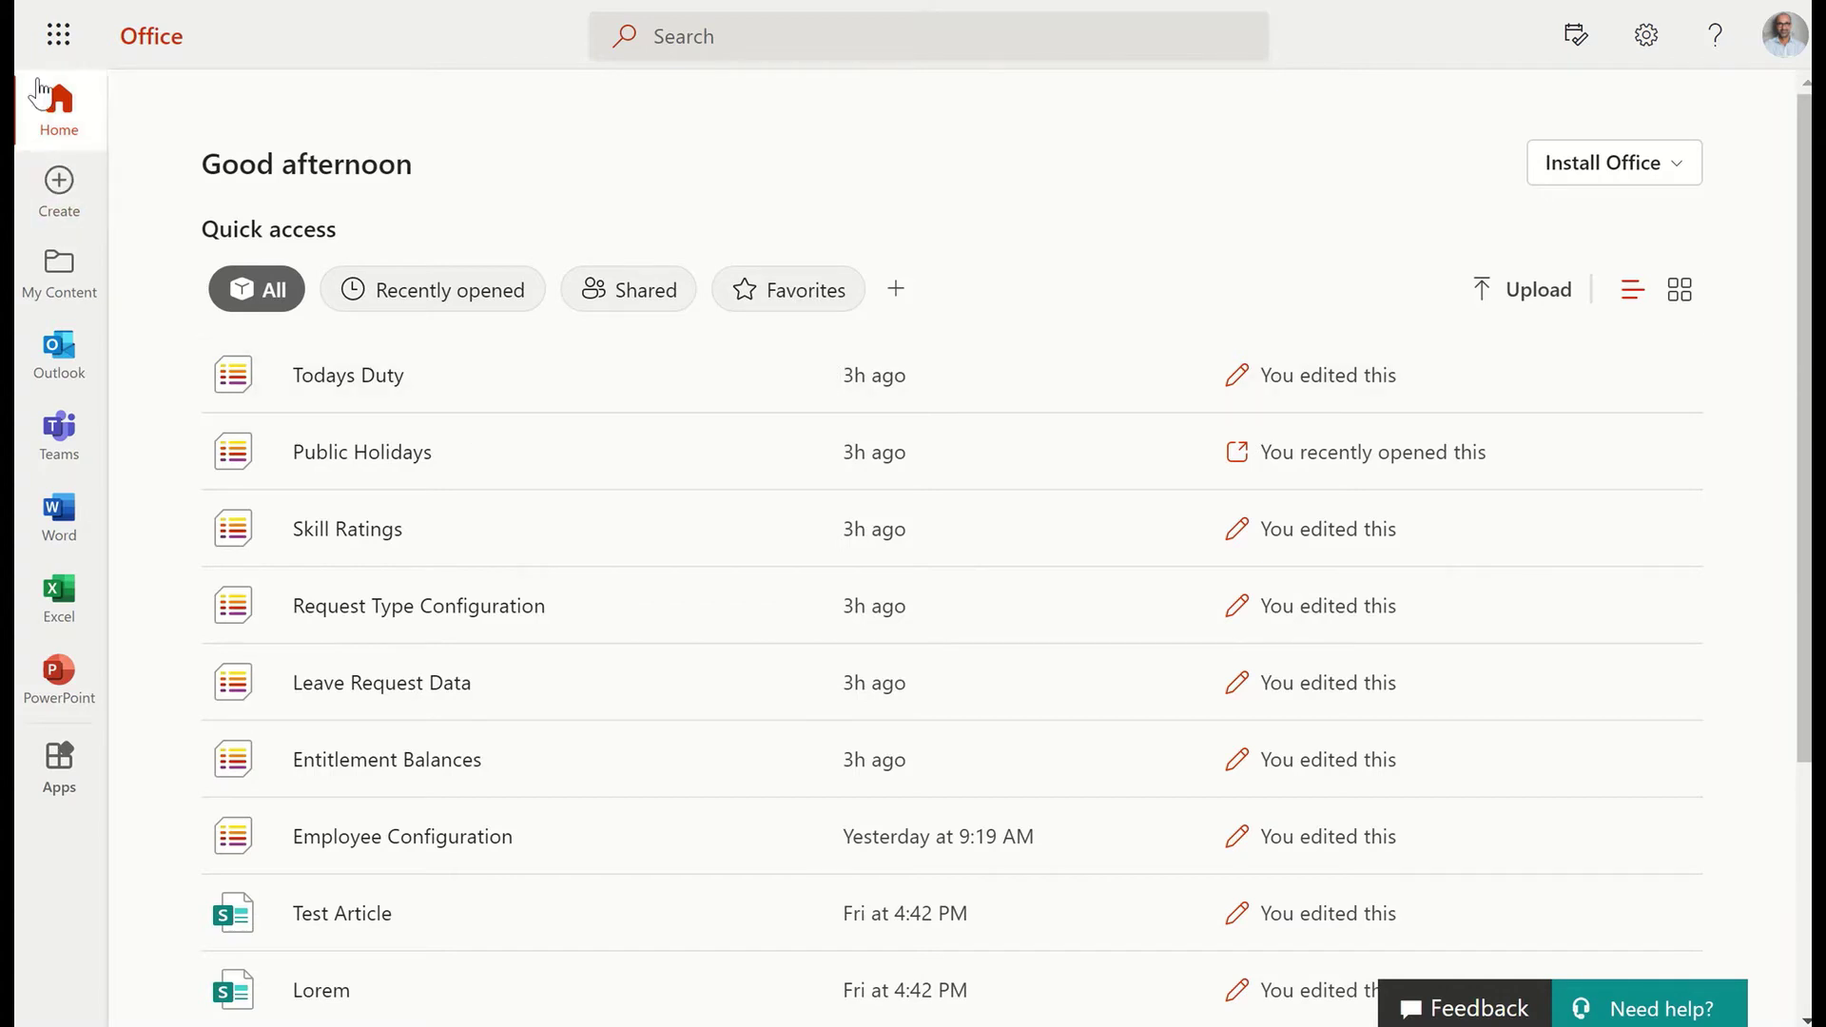
# Open the app launcher and choose Admin to reach the Microsoft 365 admin center
pyautogui.click(59, 36)
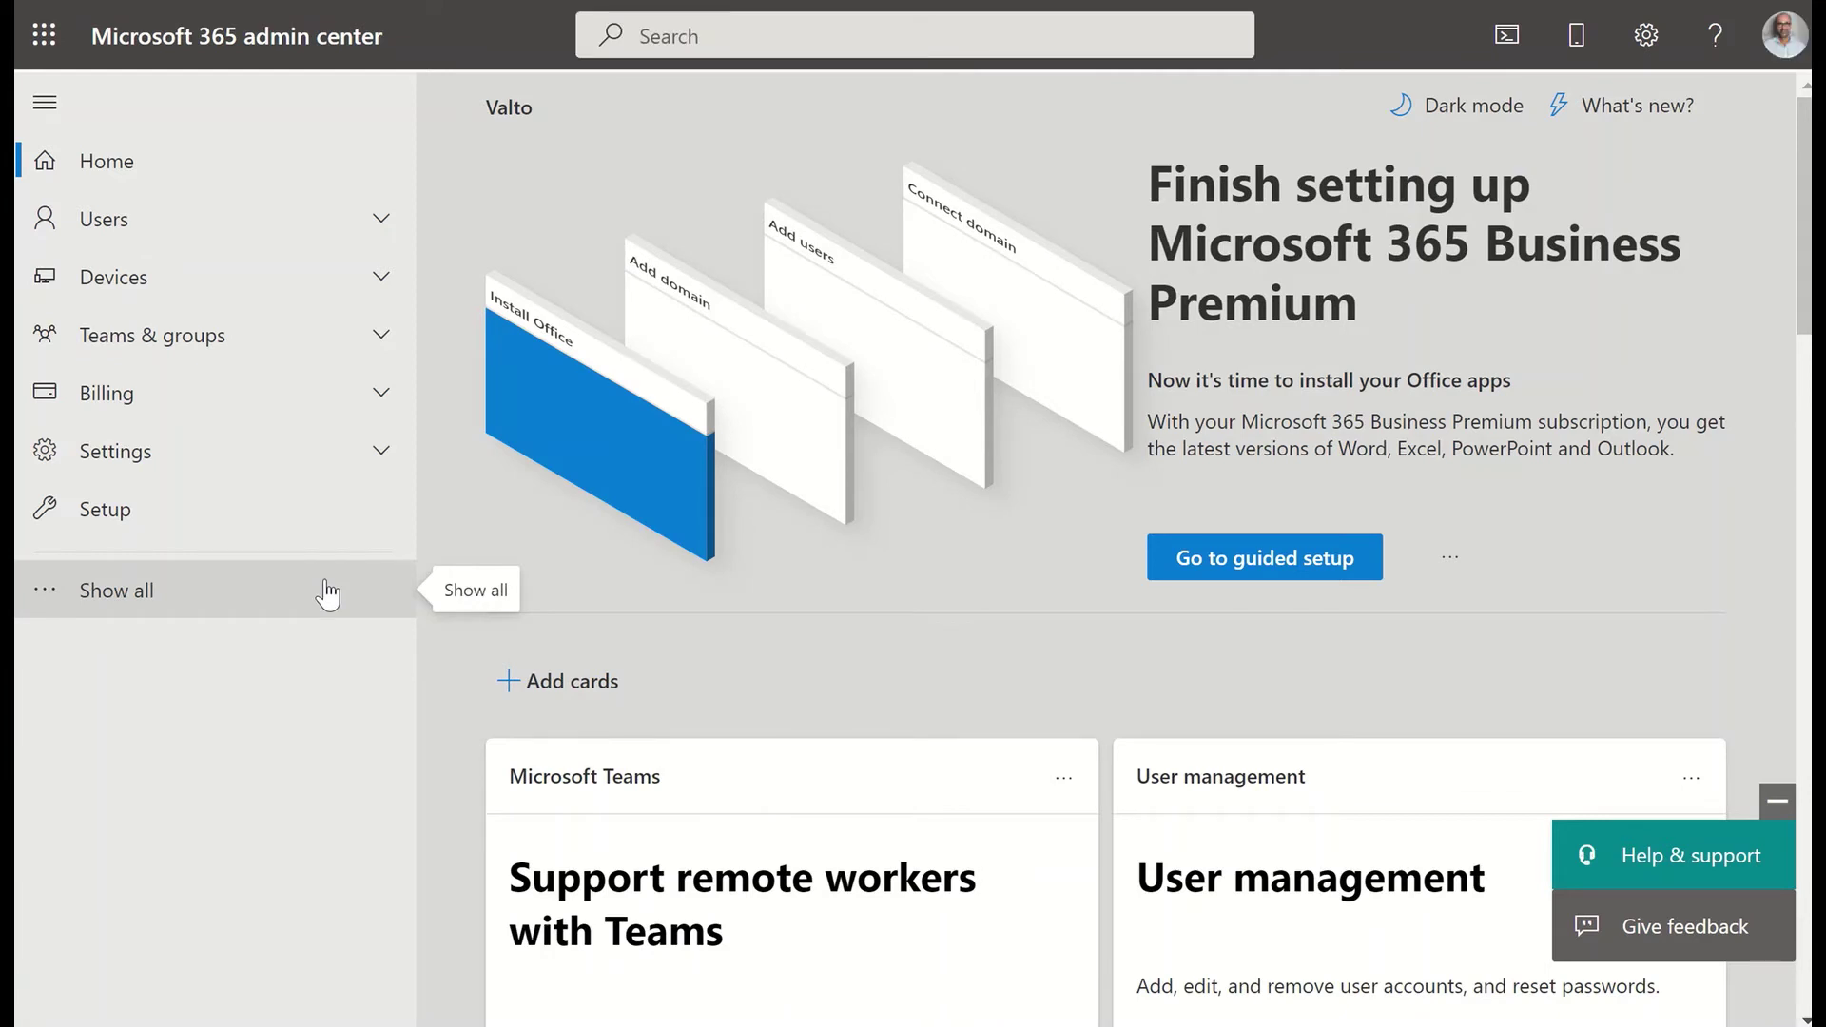
# Show all admin centers, enter SharePoint admin, and list Active sites including Leave Request
pyautogui.click(328, 594)
pyautogui.scroll(-4, 323, 595)
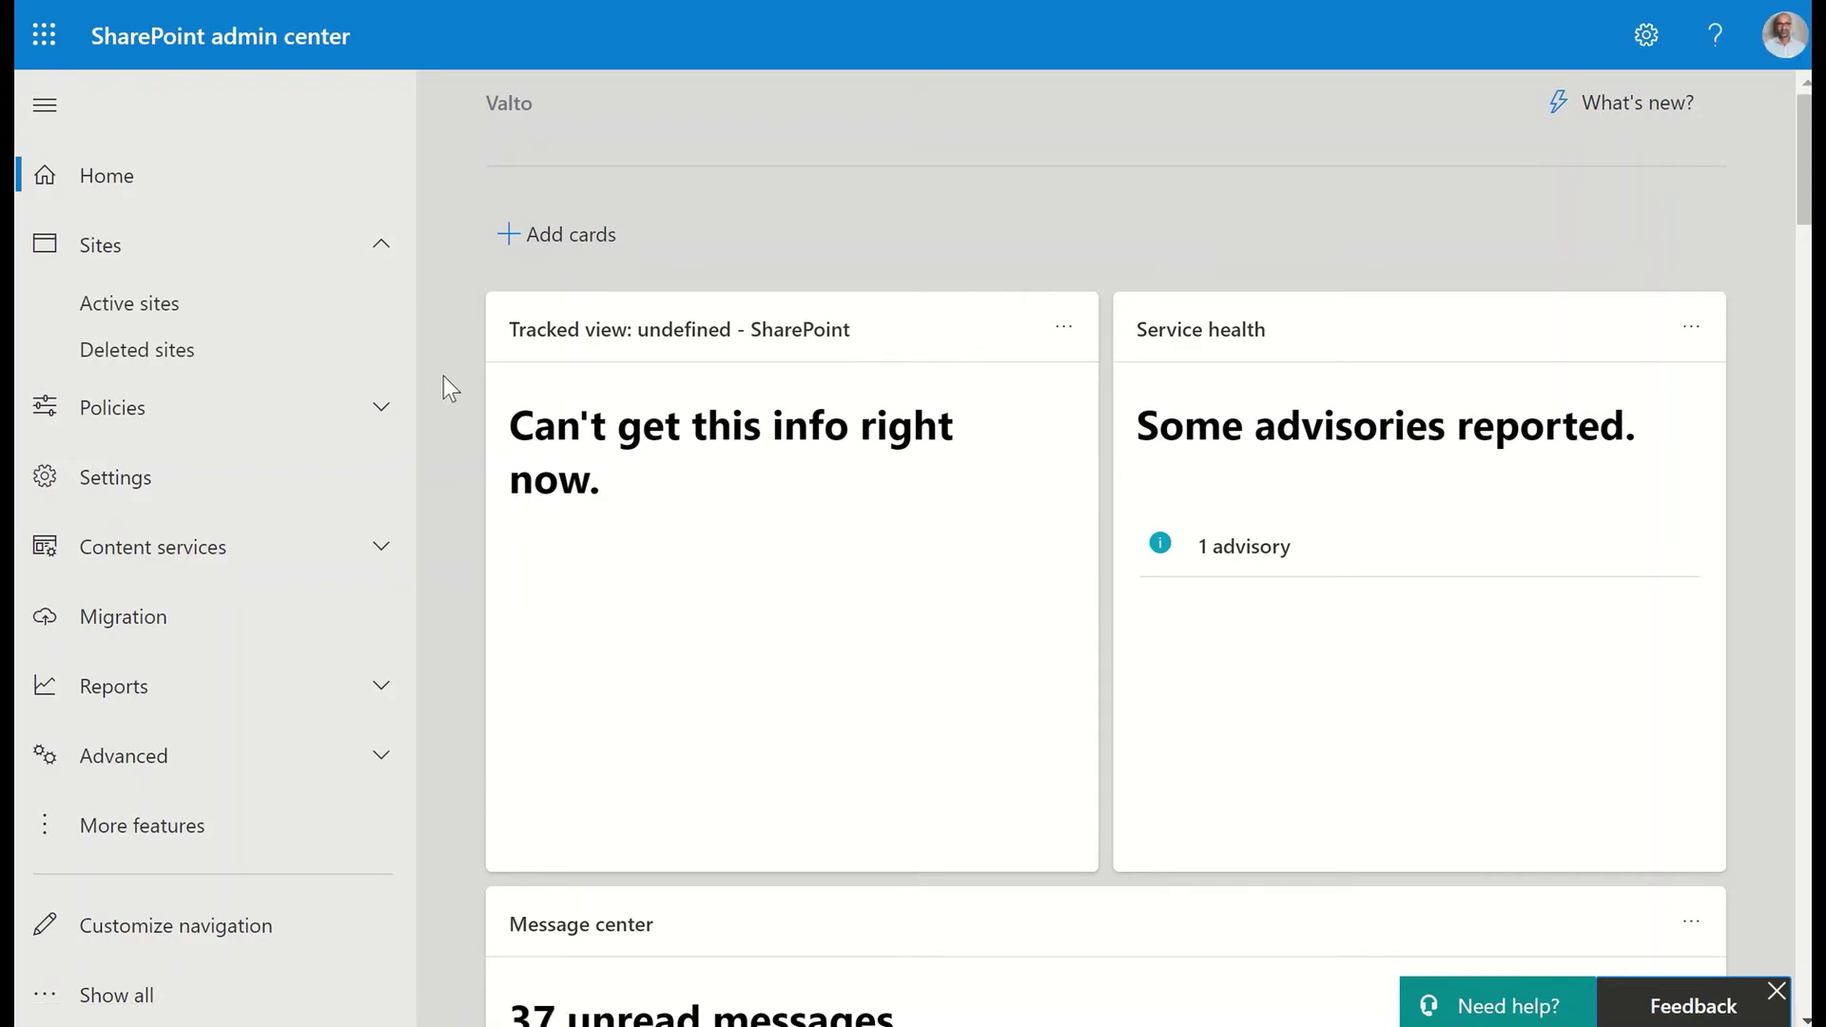
pyautogui.click(234, 306)
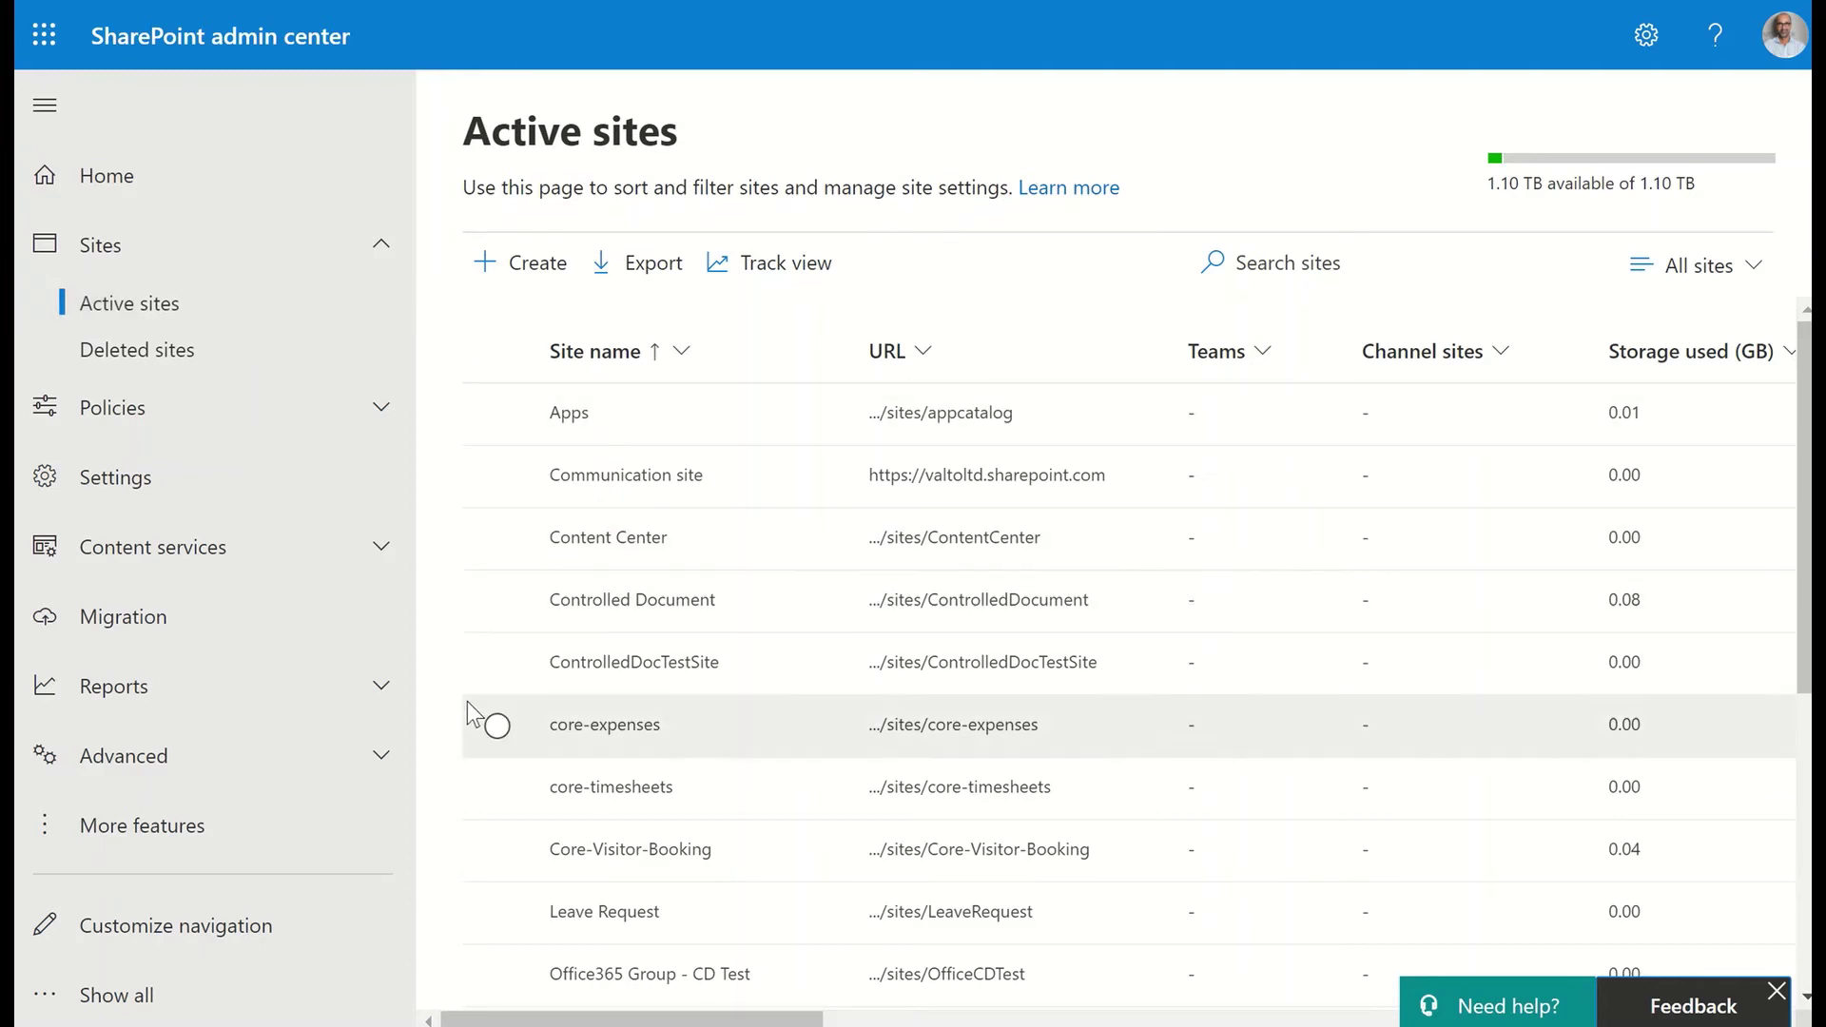
pyautogui.scroll(-3, 469, 708)
pyautogui.click(497, 649)
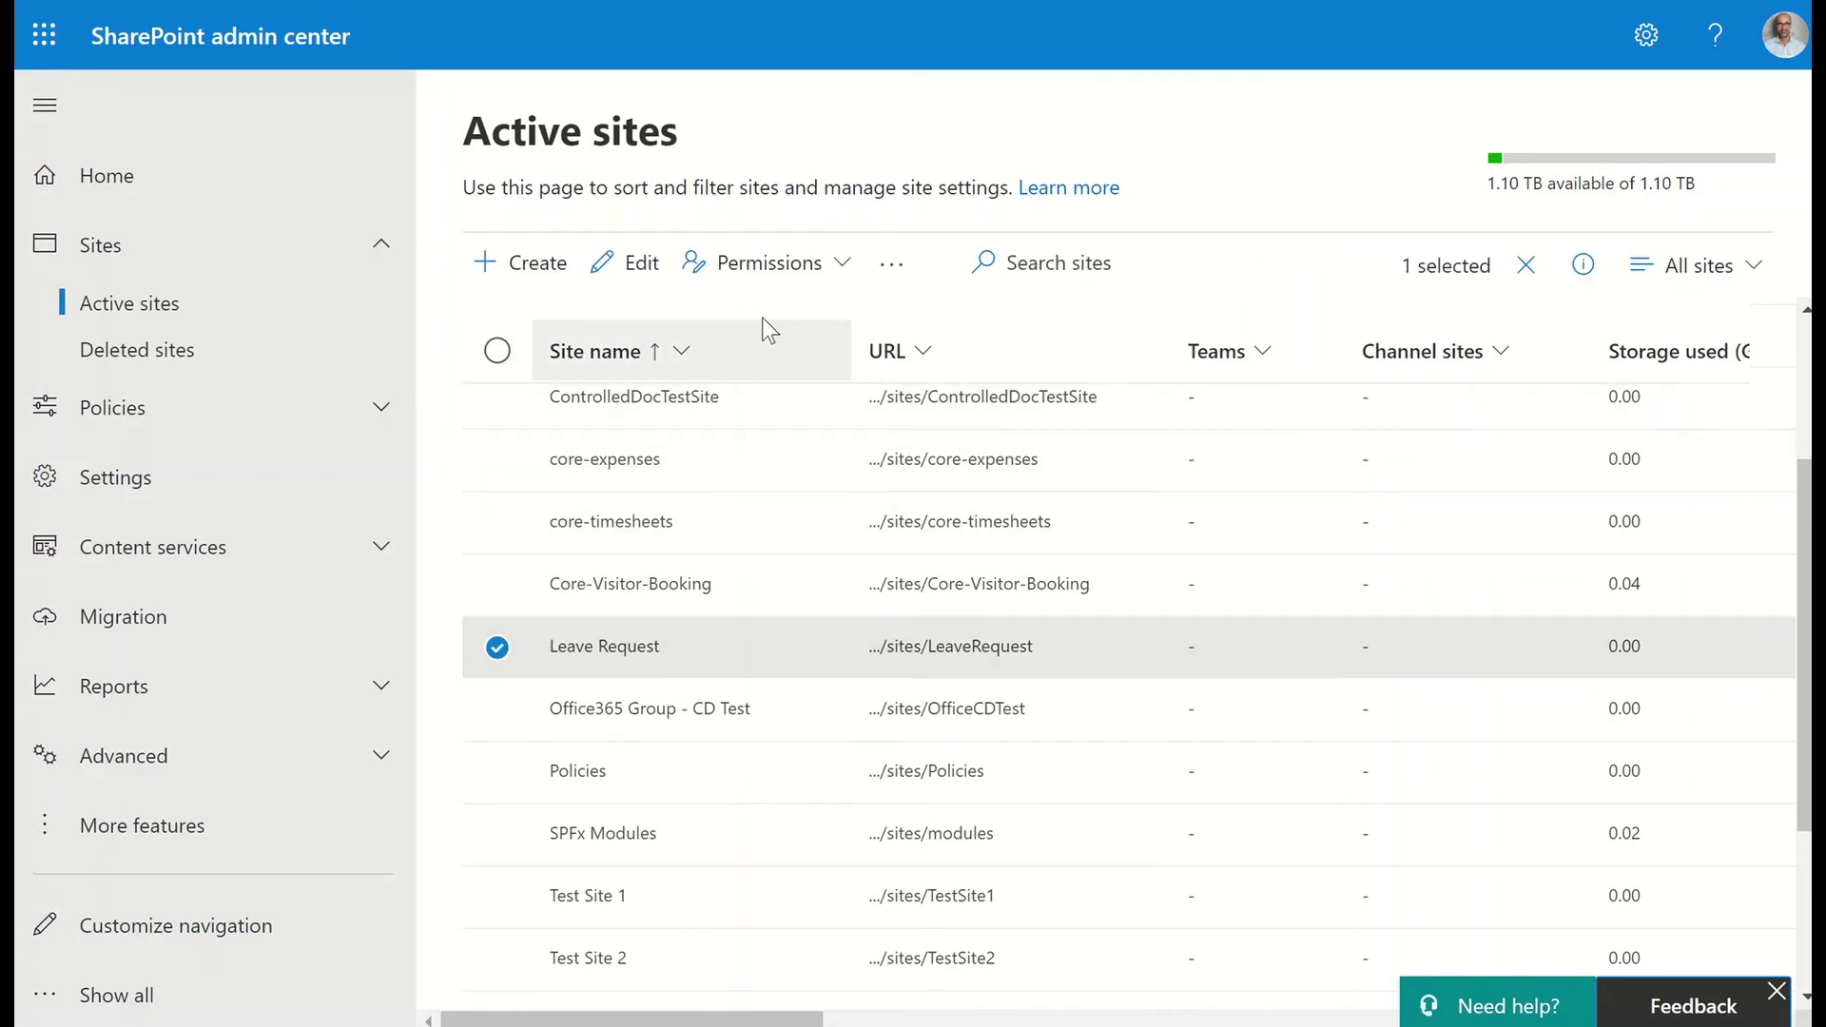
pyautogui.click(796, 269)
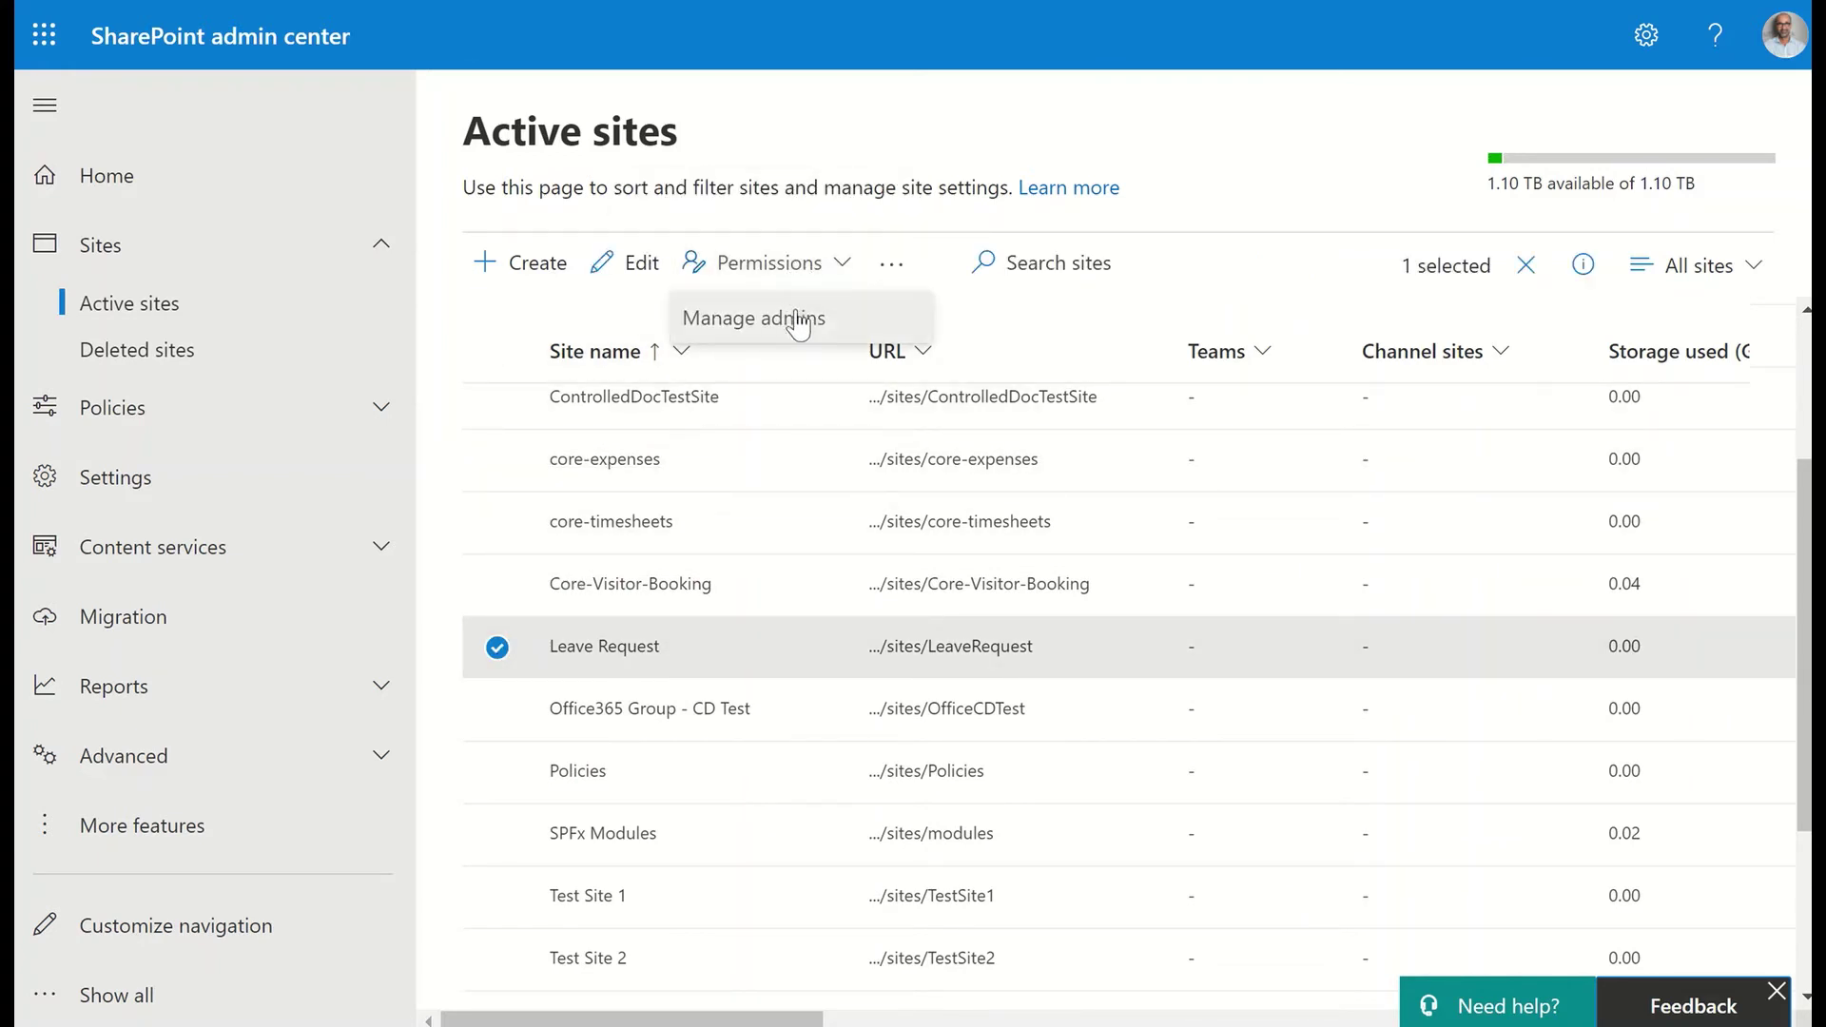
pyautogui.click(795, 316)
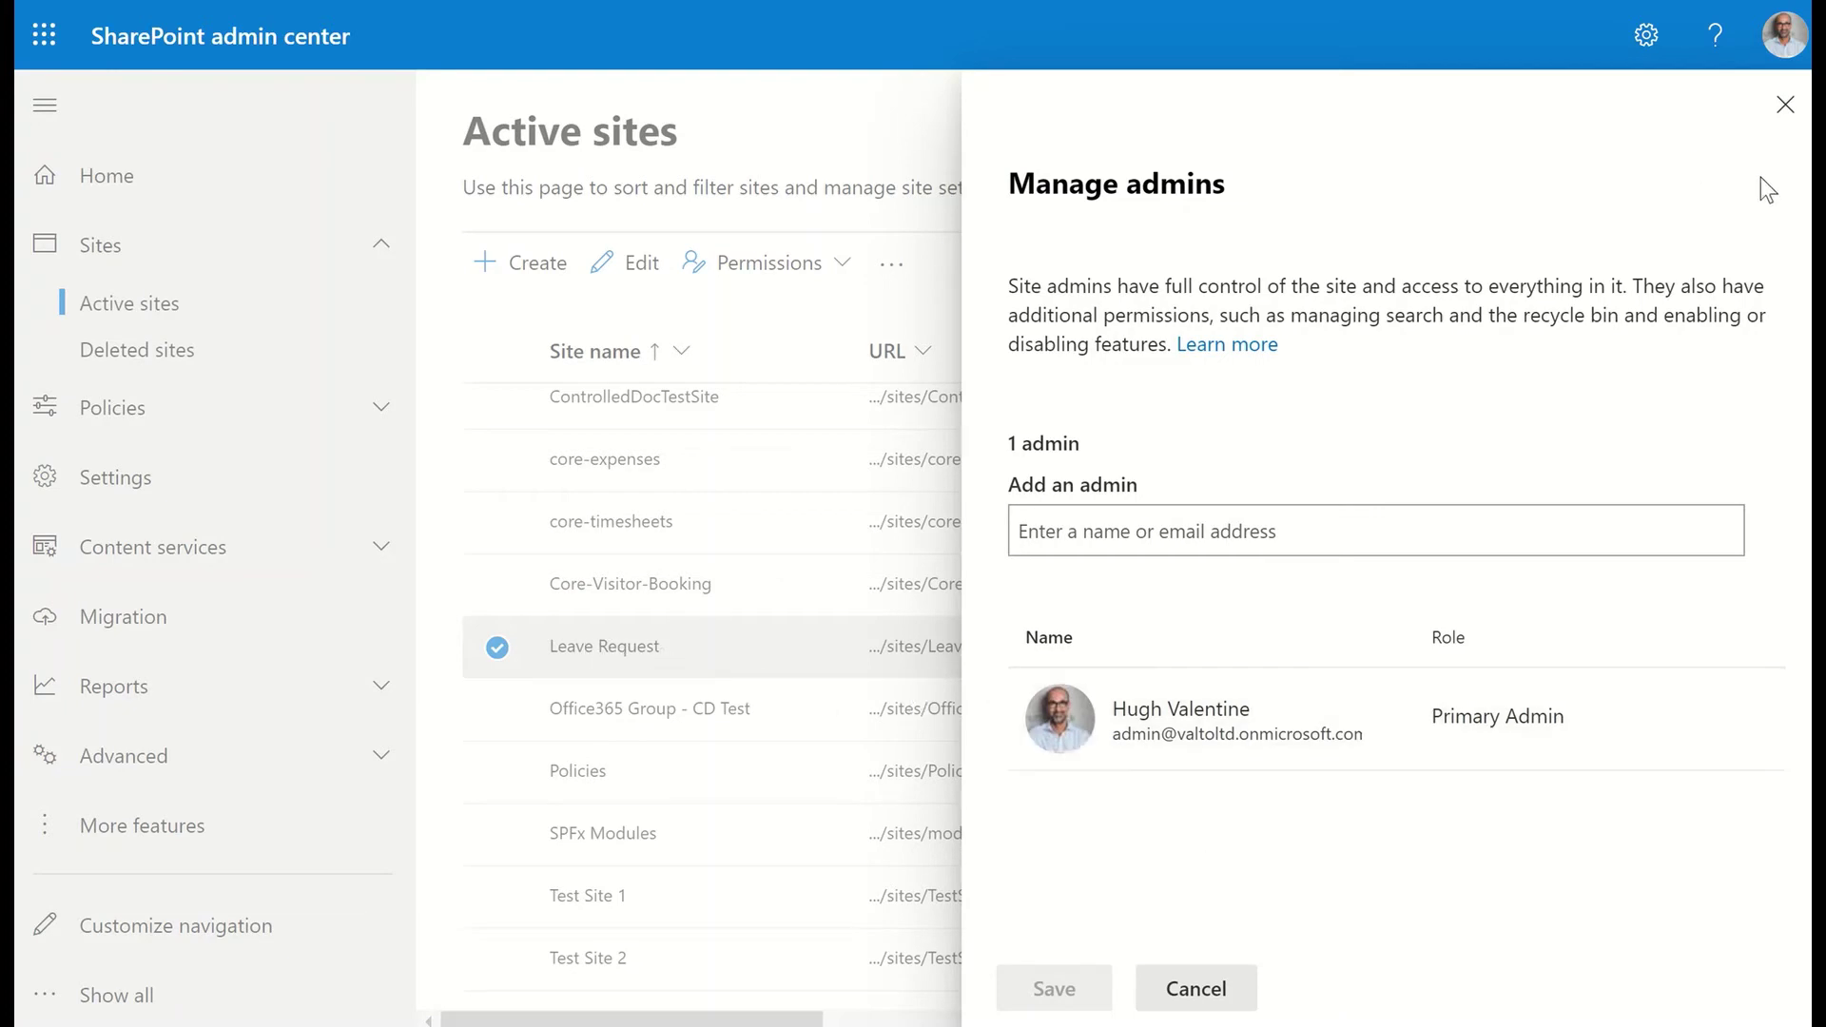
pyautogui.click(1785, 104)
pyautogui.click(497, 648)
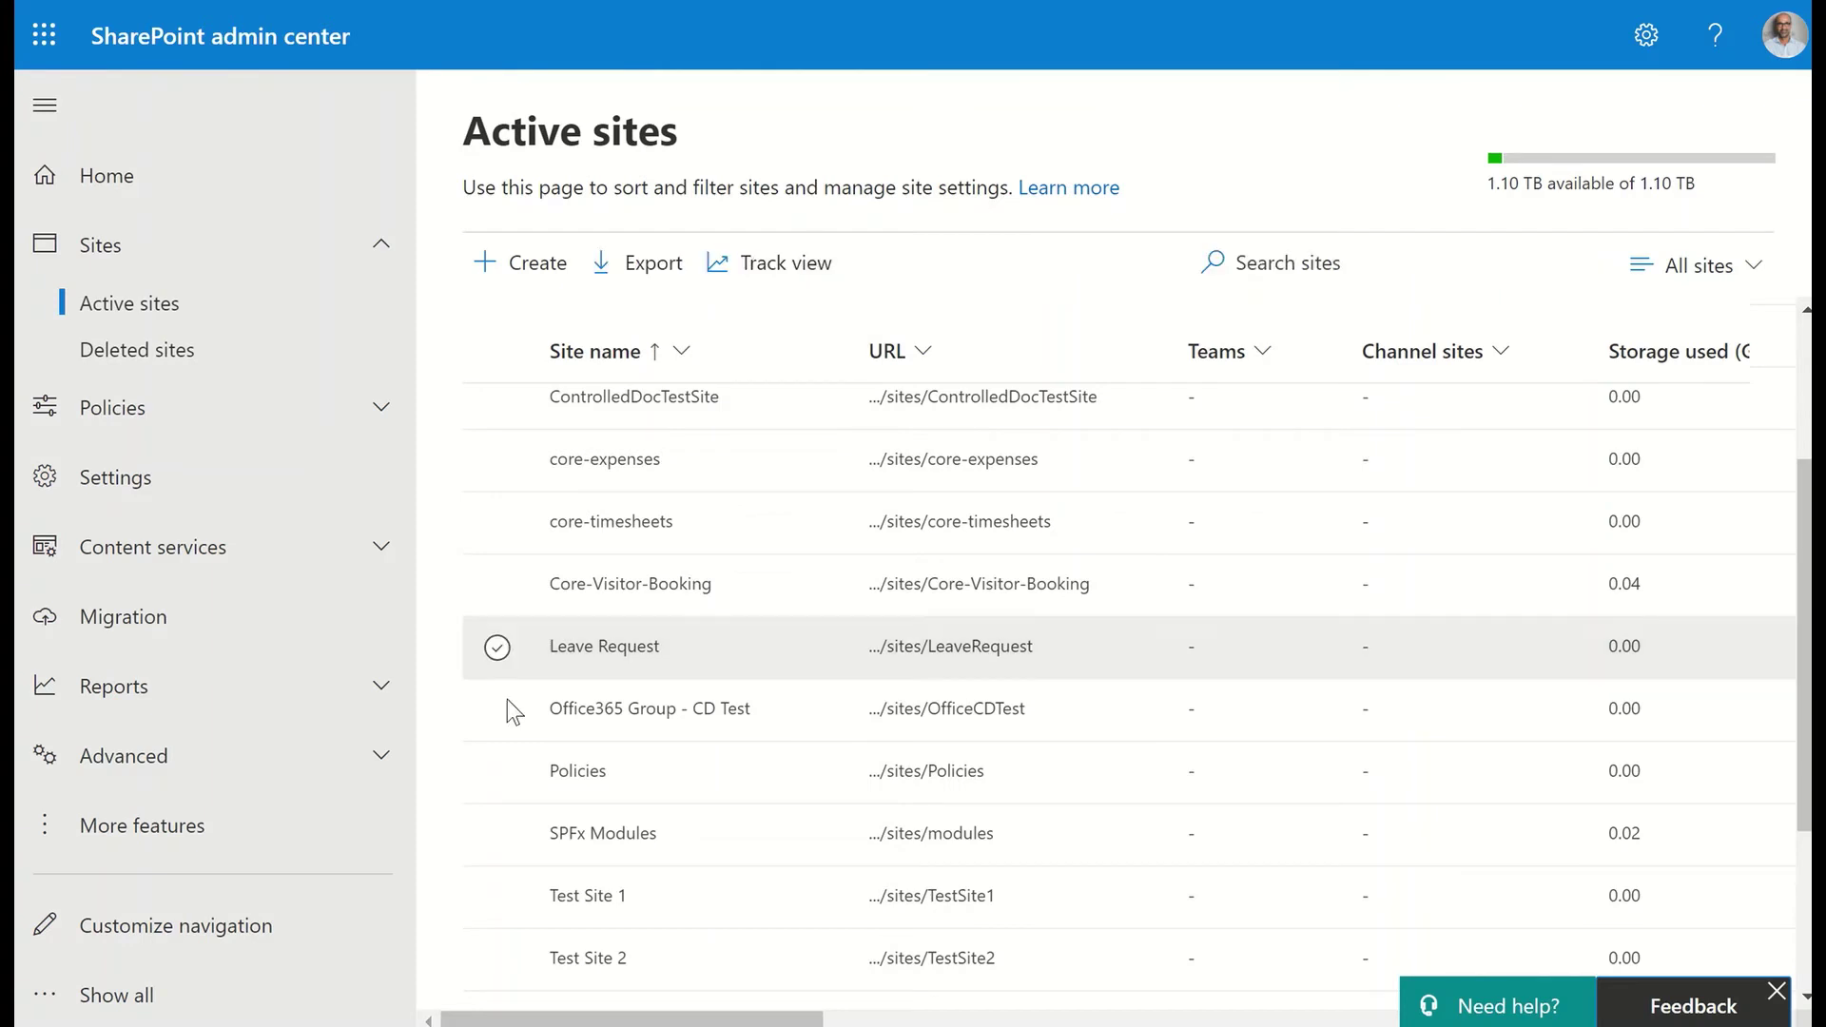
# Select the Policies site and review its site admins under Permissions > Manage admins
pyautogui.click(496, 772)
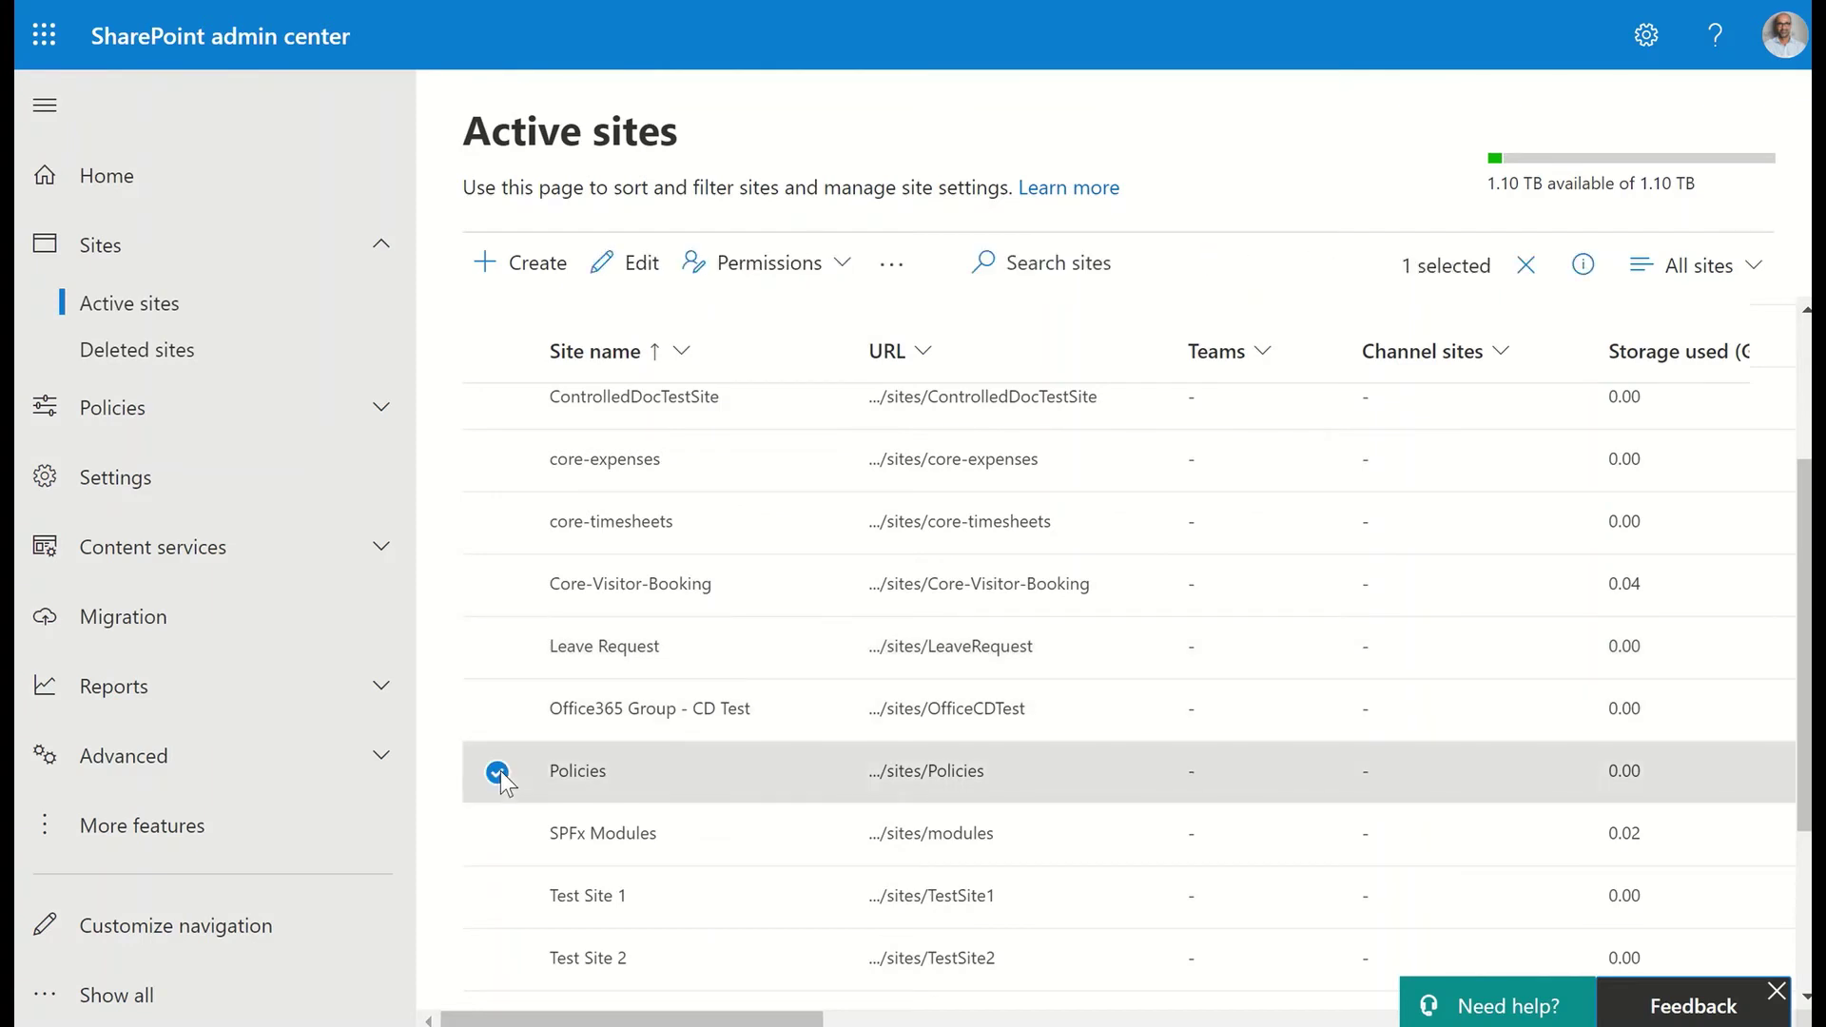
pyautogui.click(772, 266)
pyautogui.click(815, 329)
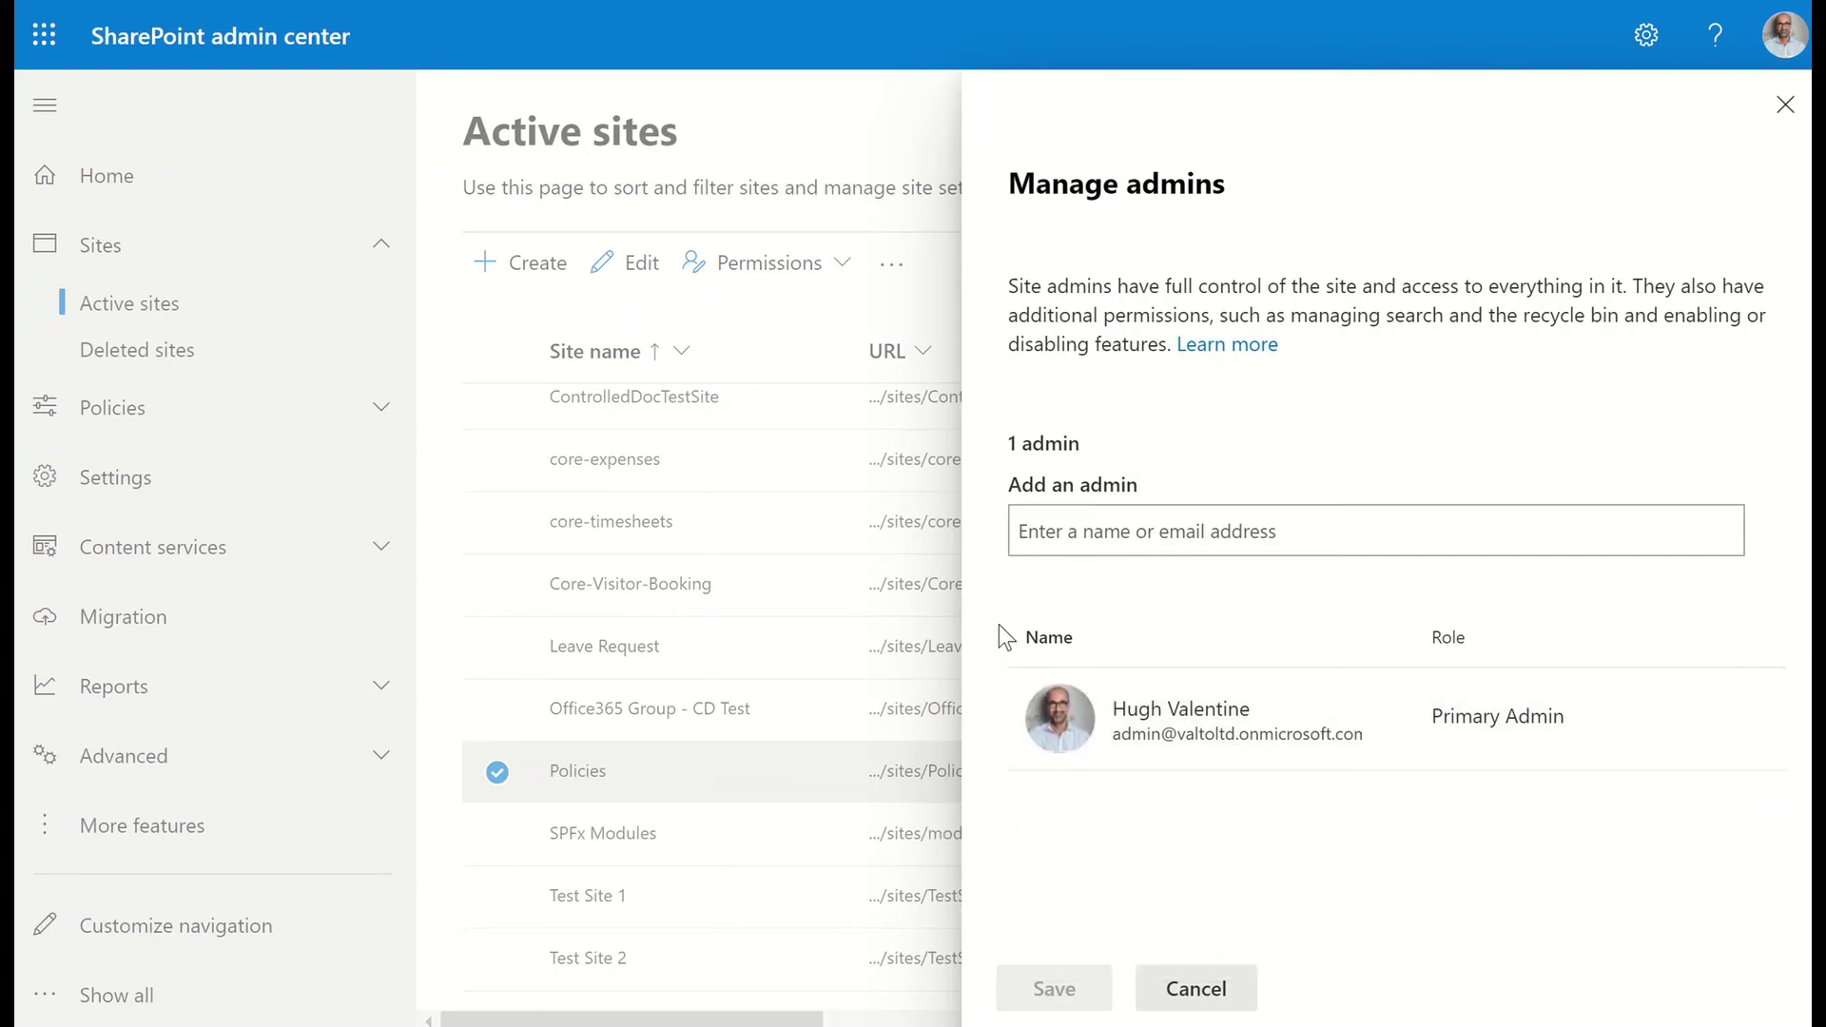
# Add another user as a second Policies site admin by searching their name
pyautogui.click(1186, 528)
pyautogui.write('DOUGIE')
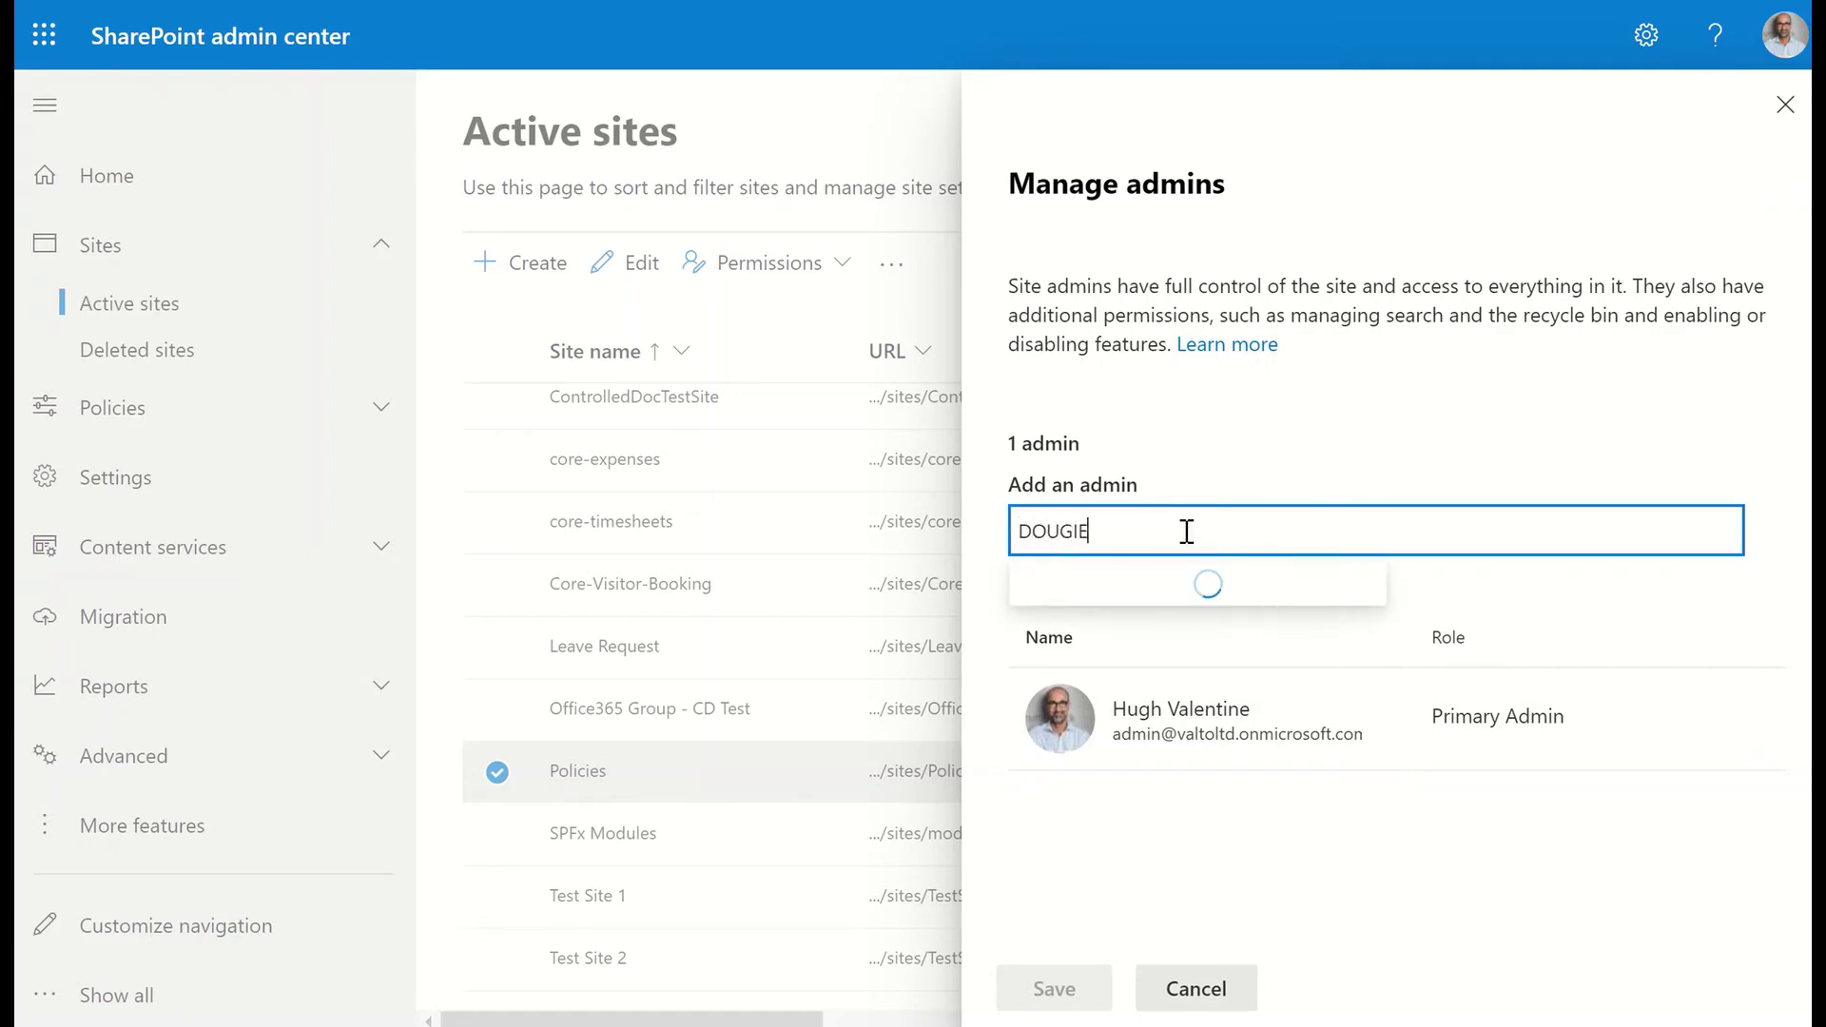
pyautogui.click(1177, 608)
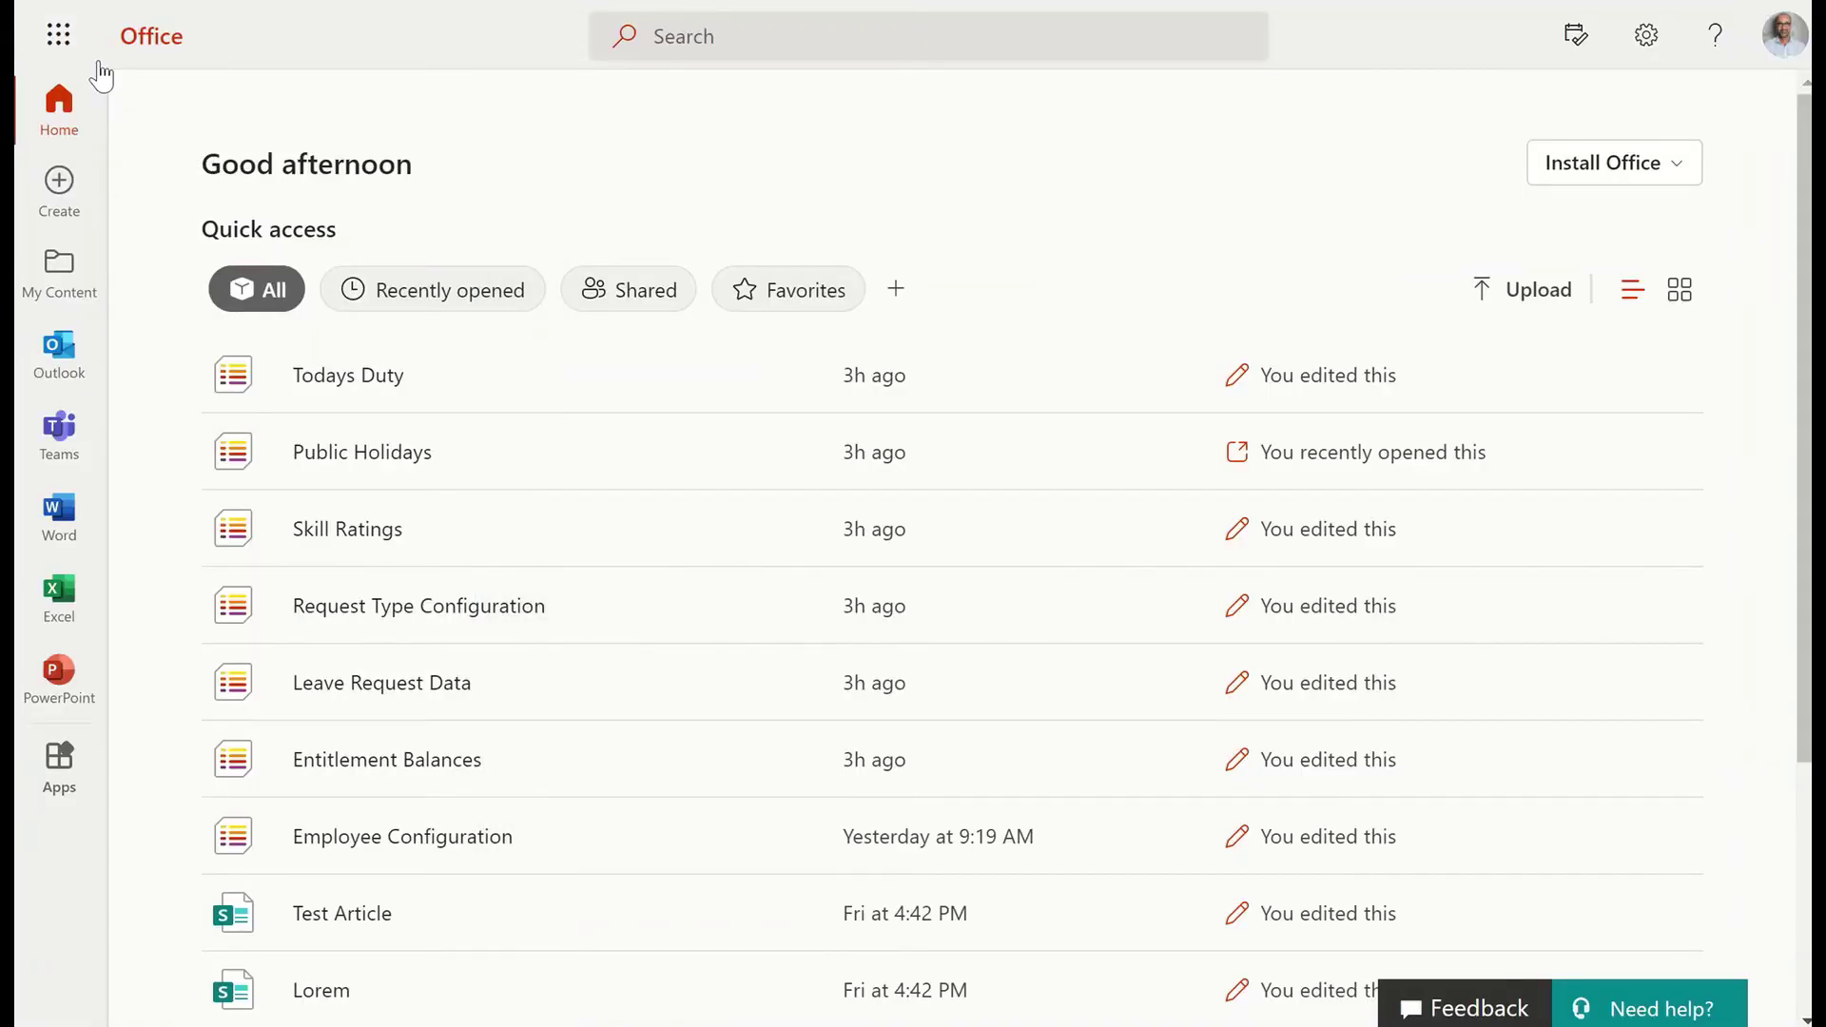
# Open Teams admin center, skip the tour, and list managed teams Valto and the Office365 Group team
pyautogui.click(58, 34)
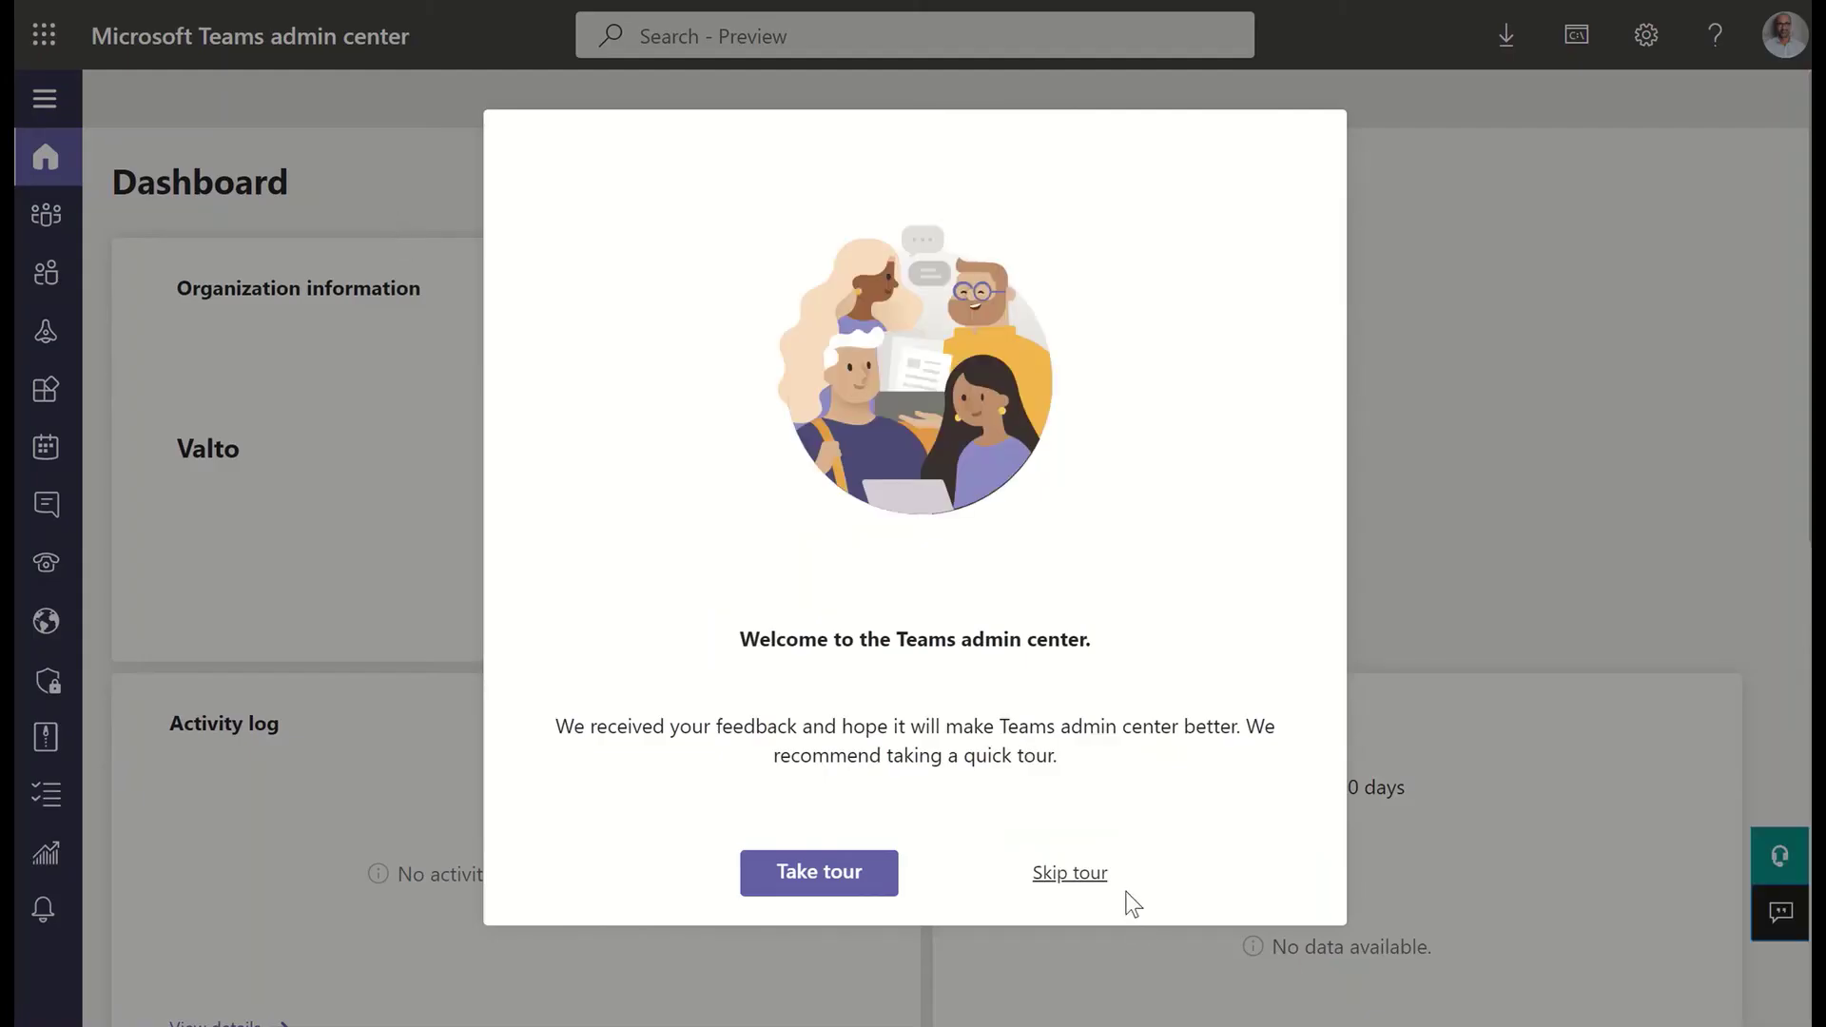
pyautogui.click(1080, 873)
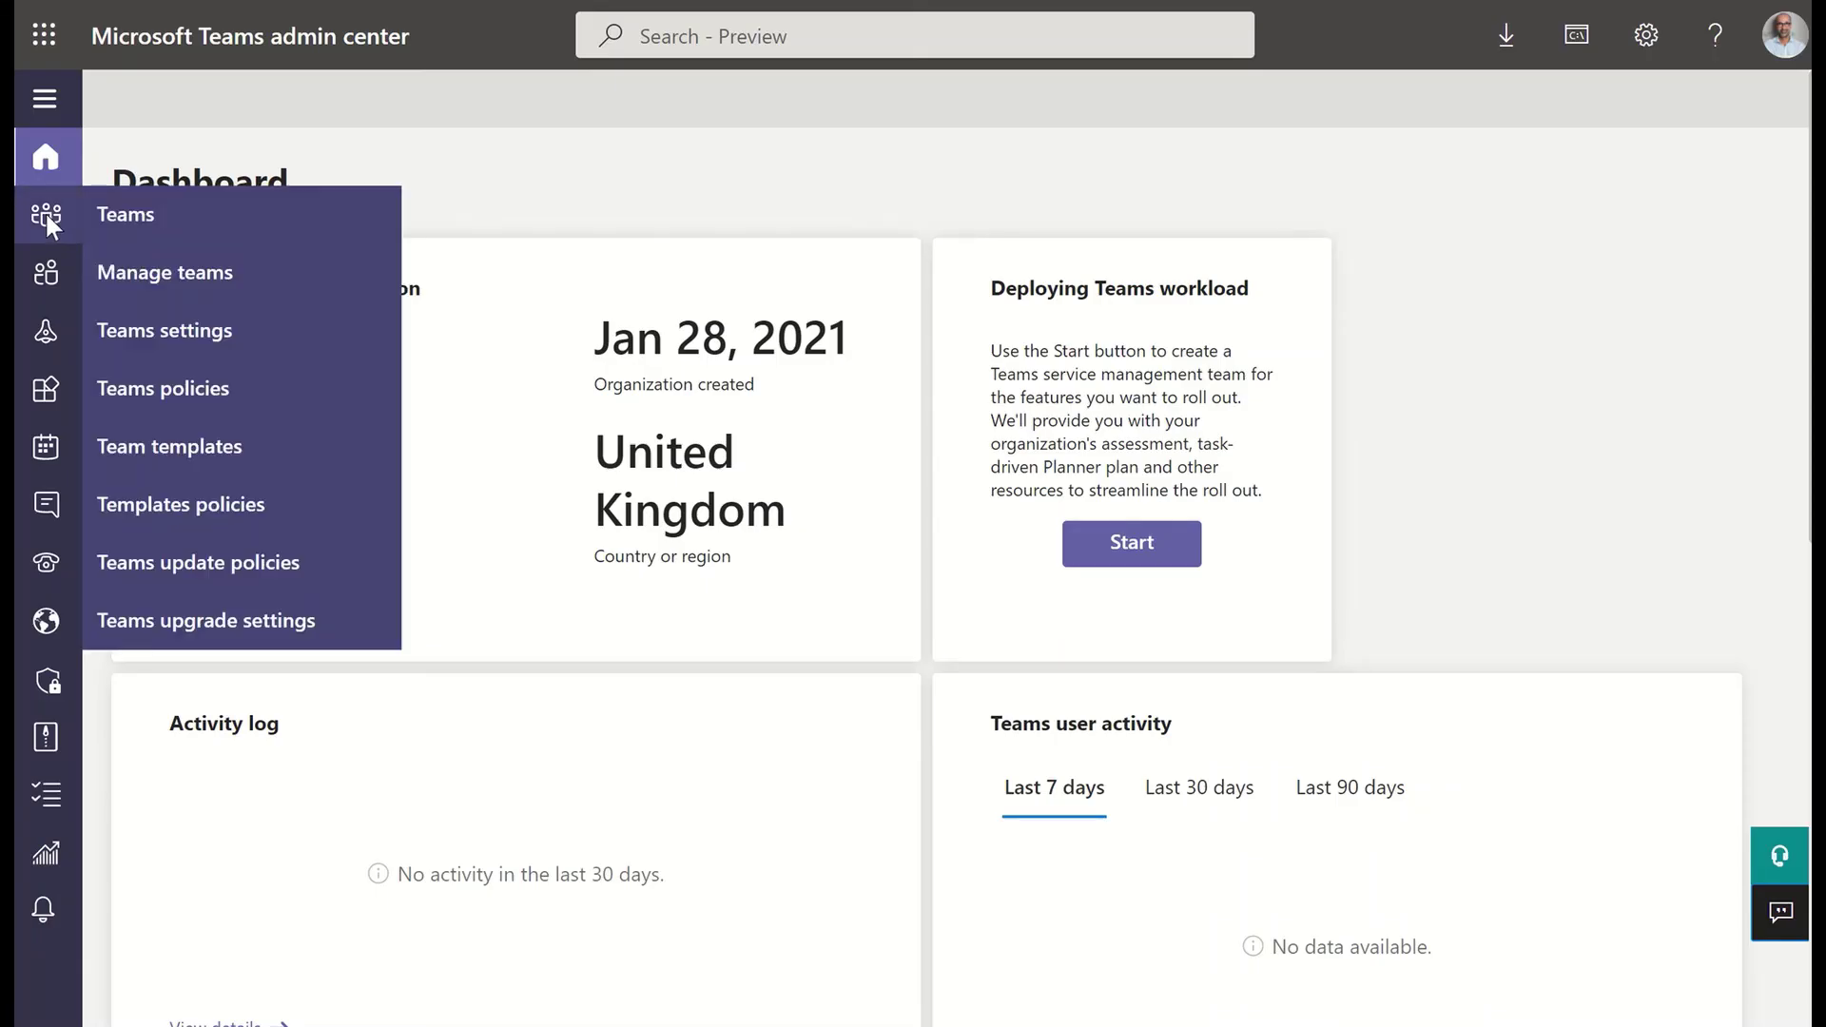
pyautogui.moveTo(43, 217)
pyautogui.click(142, 272)
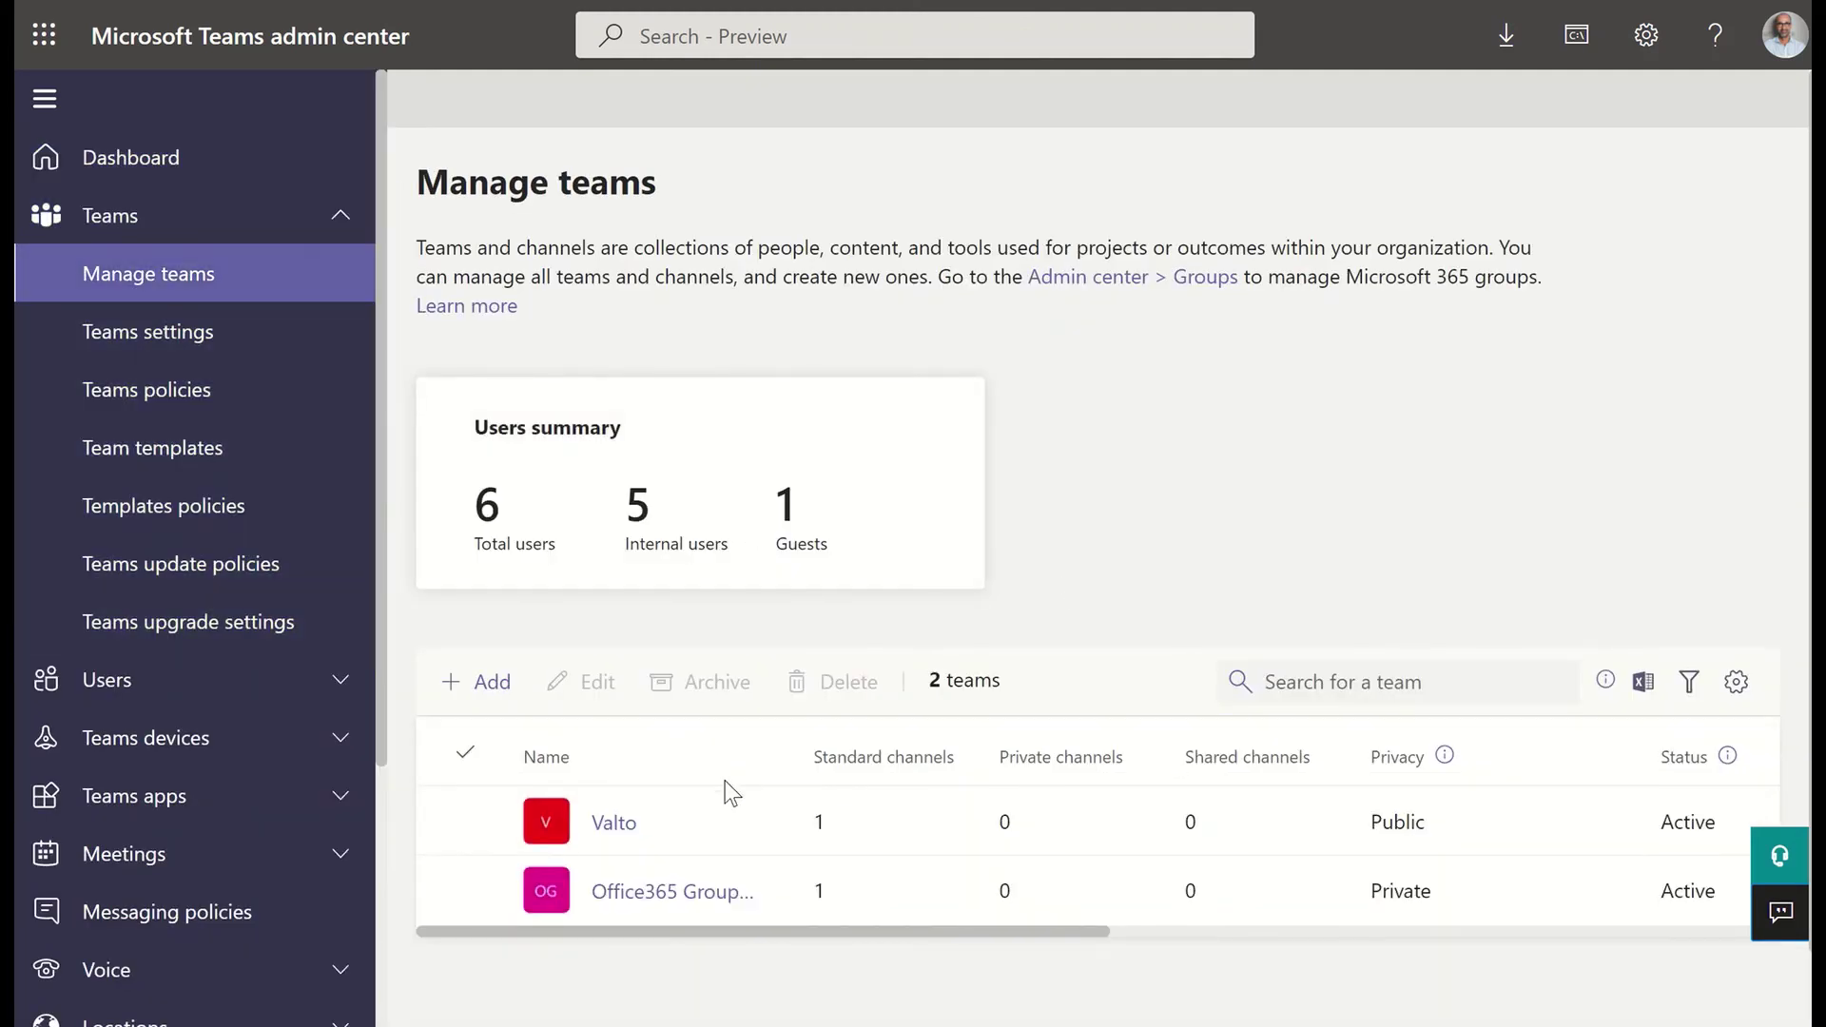
# Check the Valto team's member roles, finding one Owner, then return to SharePoint Active sites
pyautogui.click(668, 829)
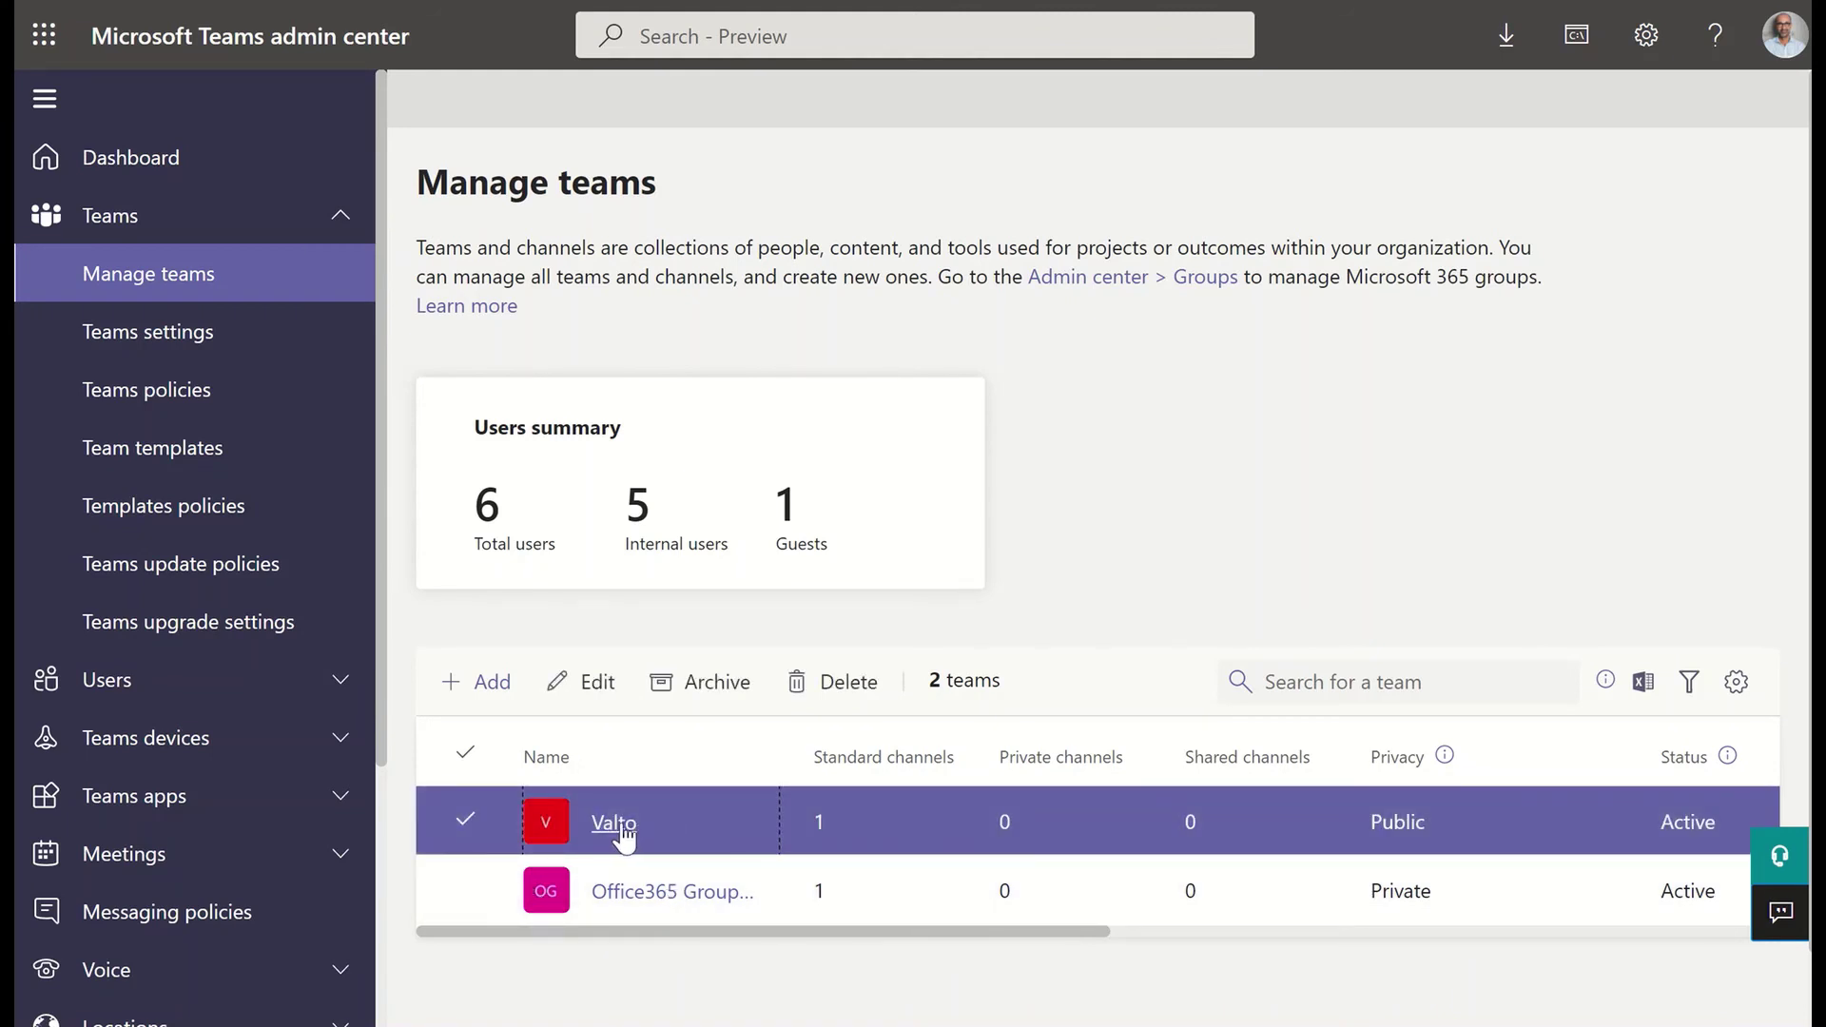
pyautogui.click(620, 828)
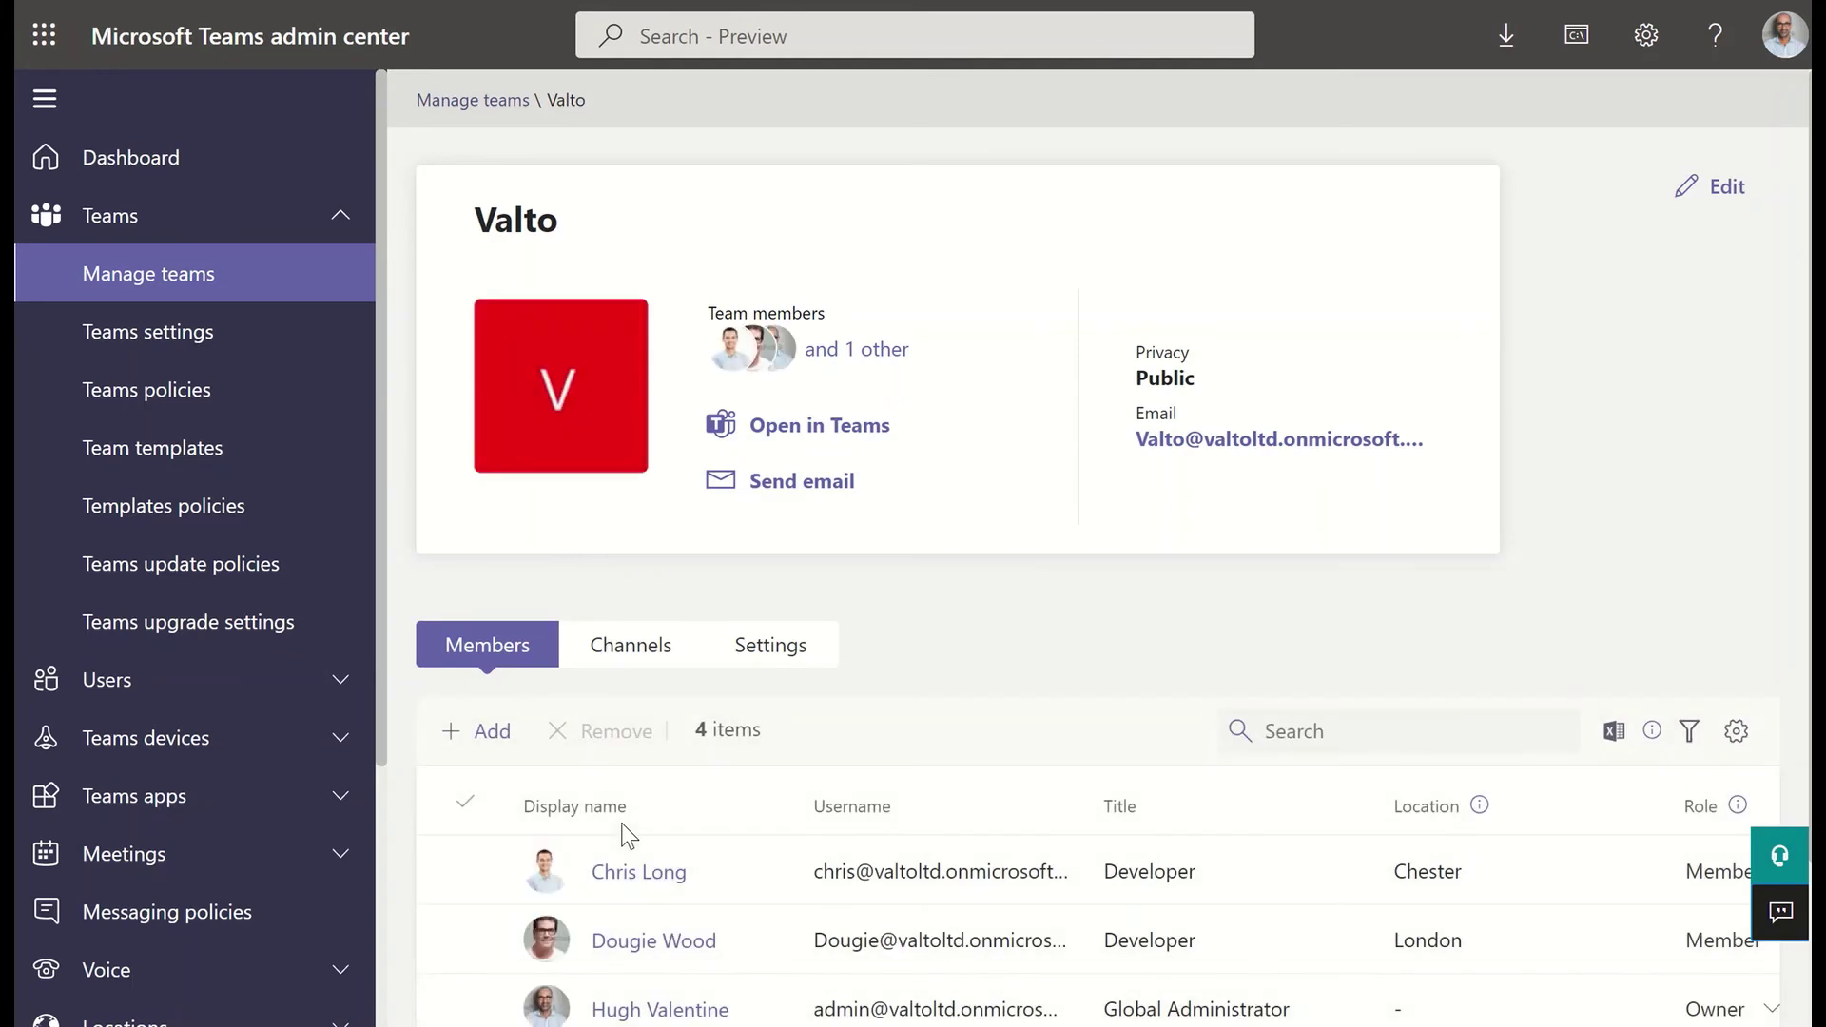
pyautogui.scroll(-2, 980, 705)
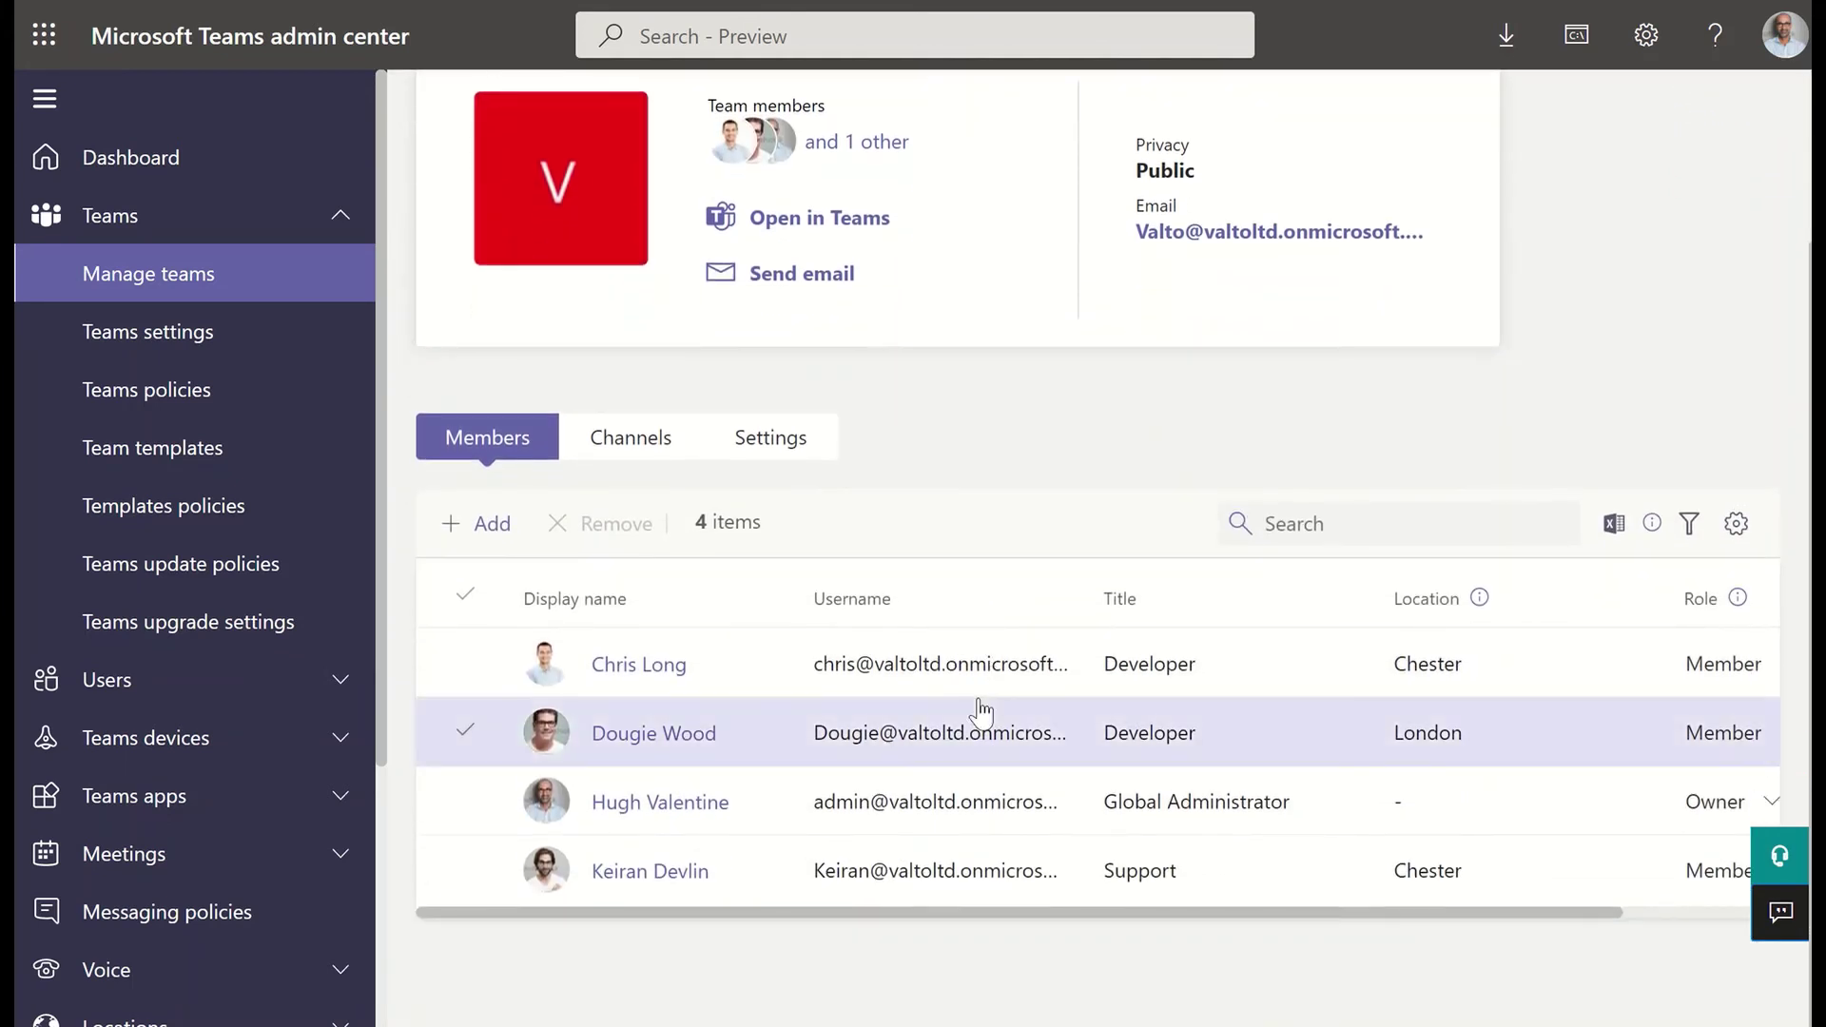
pyautogui.click(799, 802)
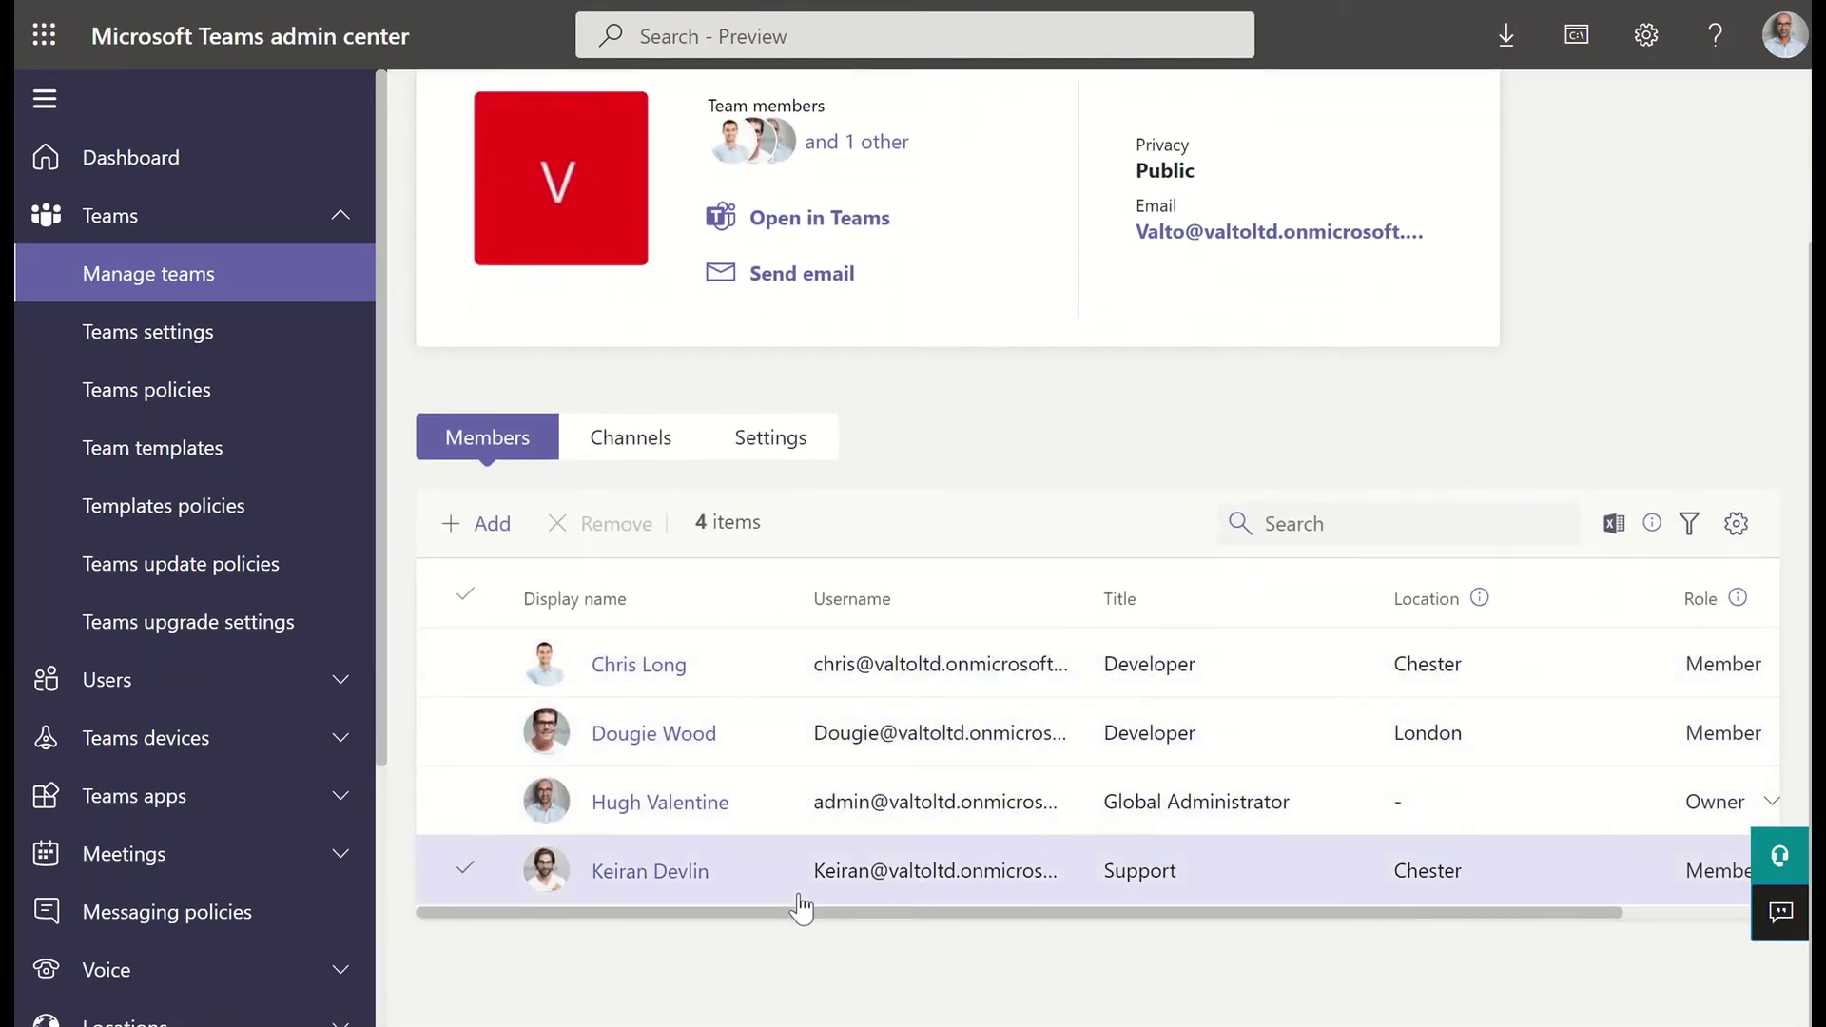
pyautogui.moveTo(835, 917); pyautogui.dragTo(1206, 828)
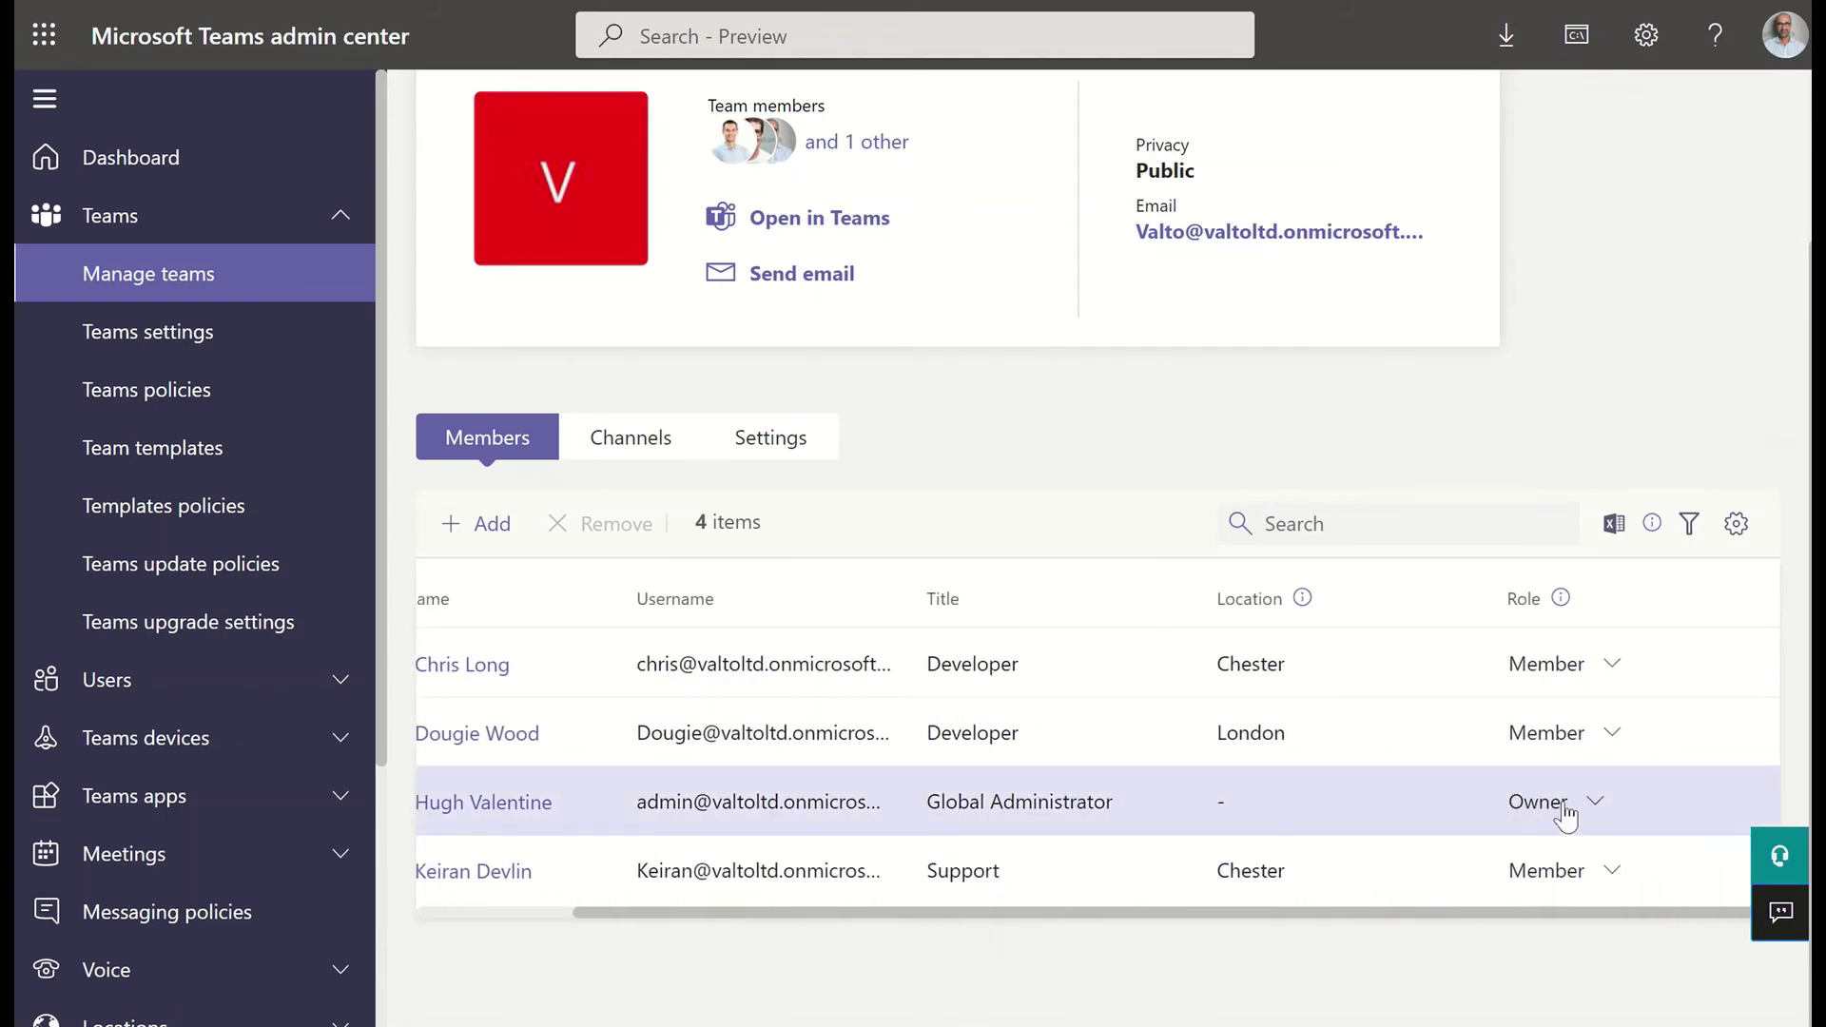
pyautogui.moveTo(1407, 916); pyautogui.dragTo(1044, 949)
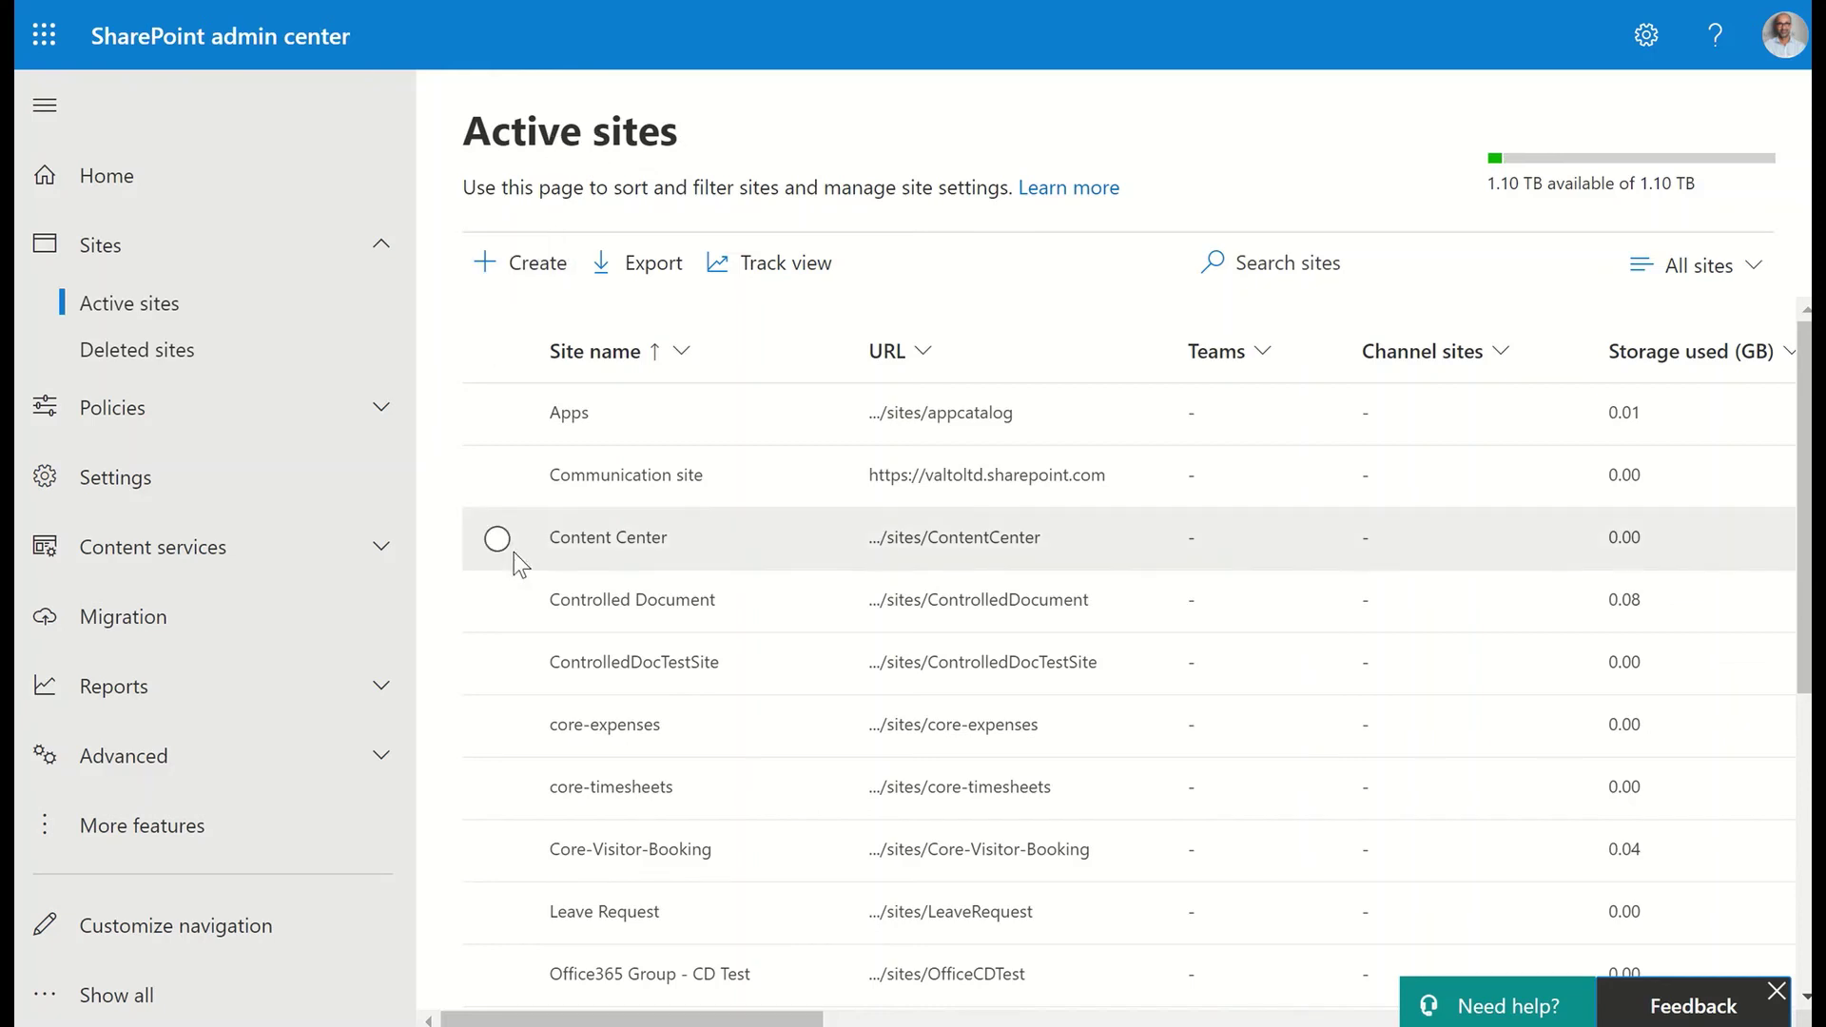
# Open the ControlledDocument site and browse its Documents library files with approval status and version
pyautogui.click(952, 605)
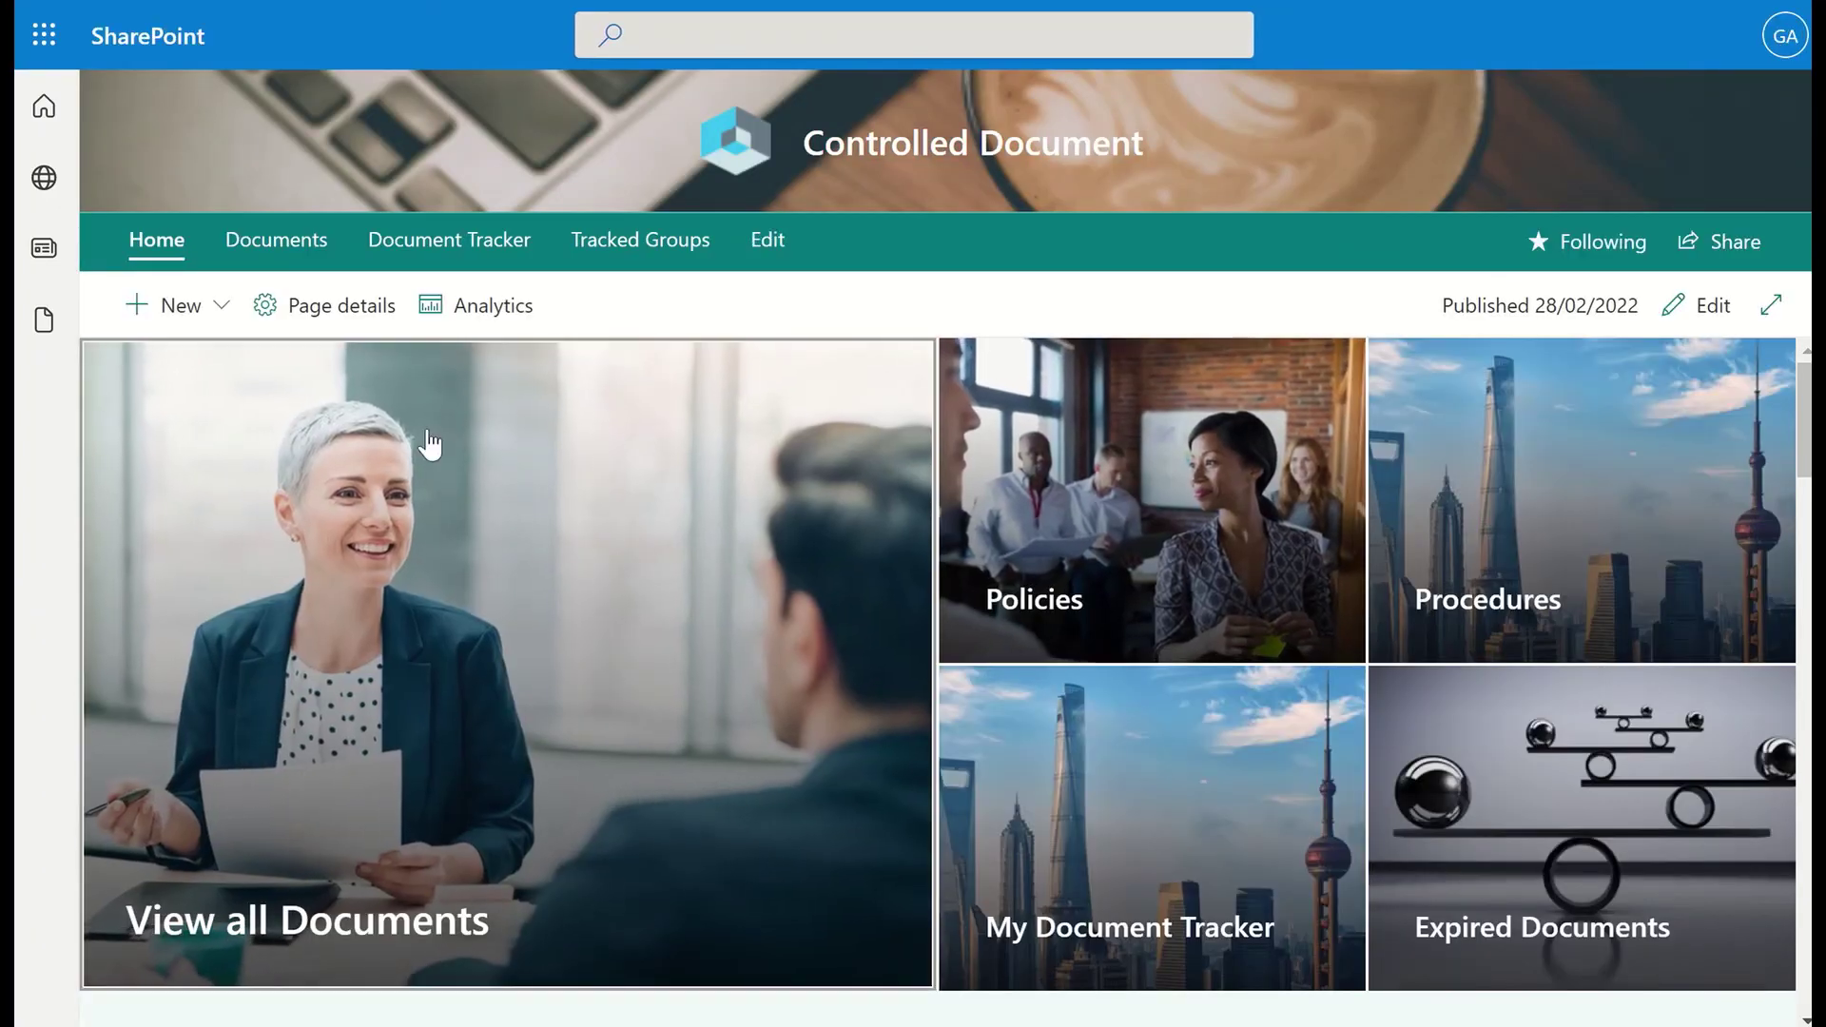
pyautogui.click(290, 253)
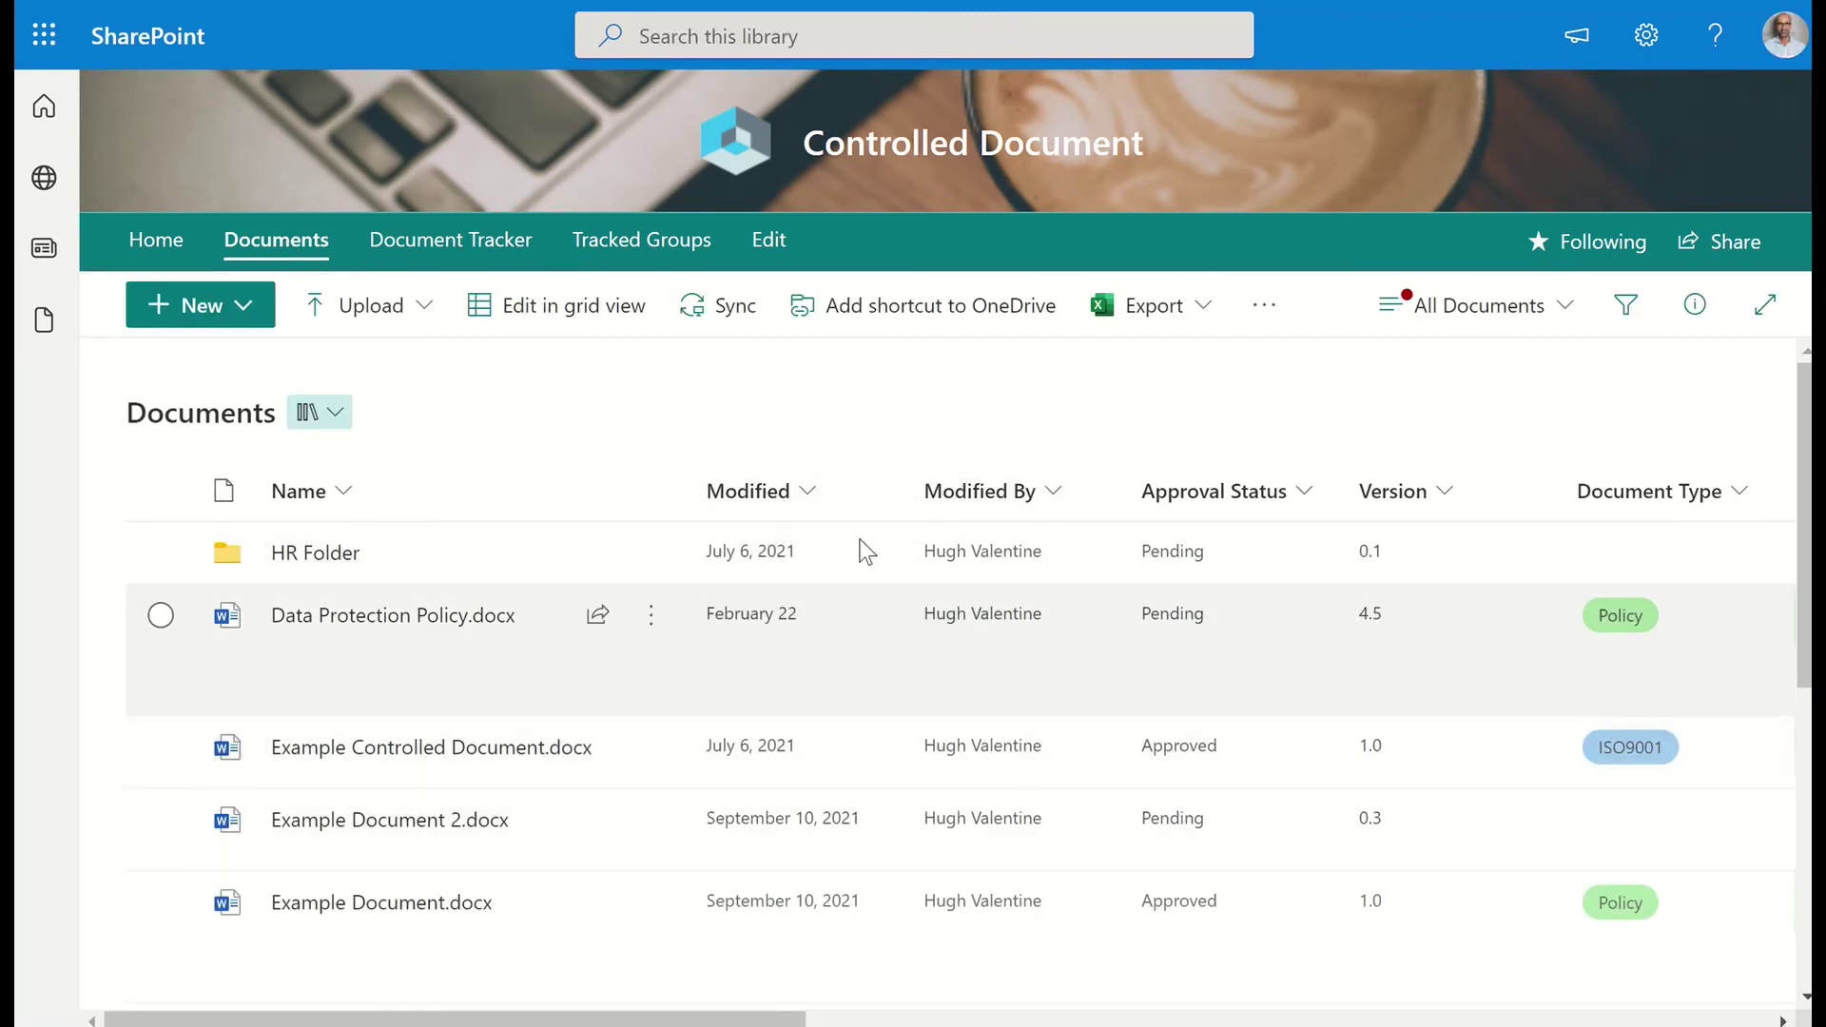
pyautogui.scroll(-2, 877, 436)
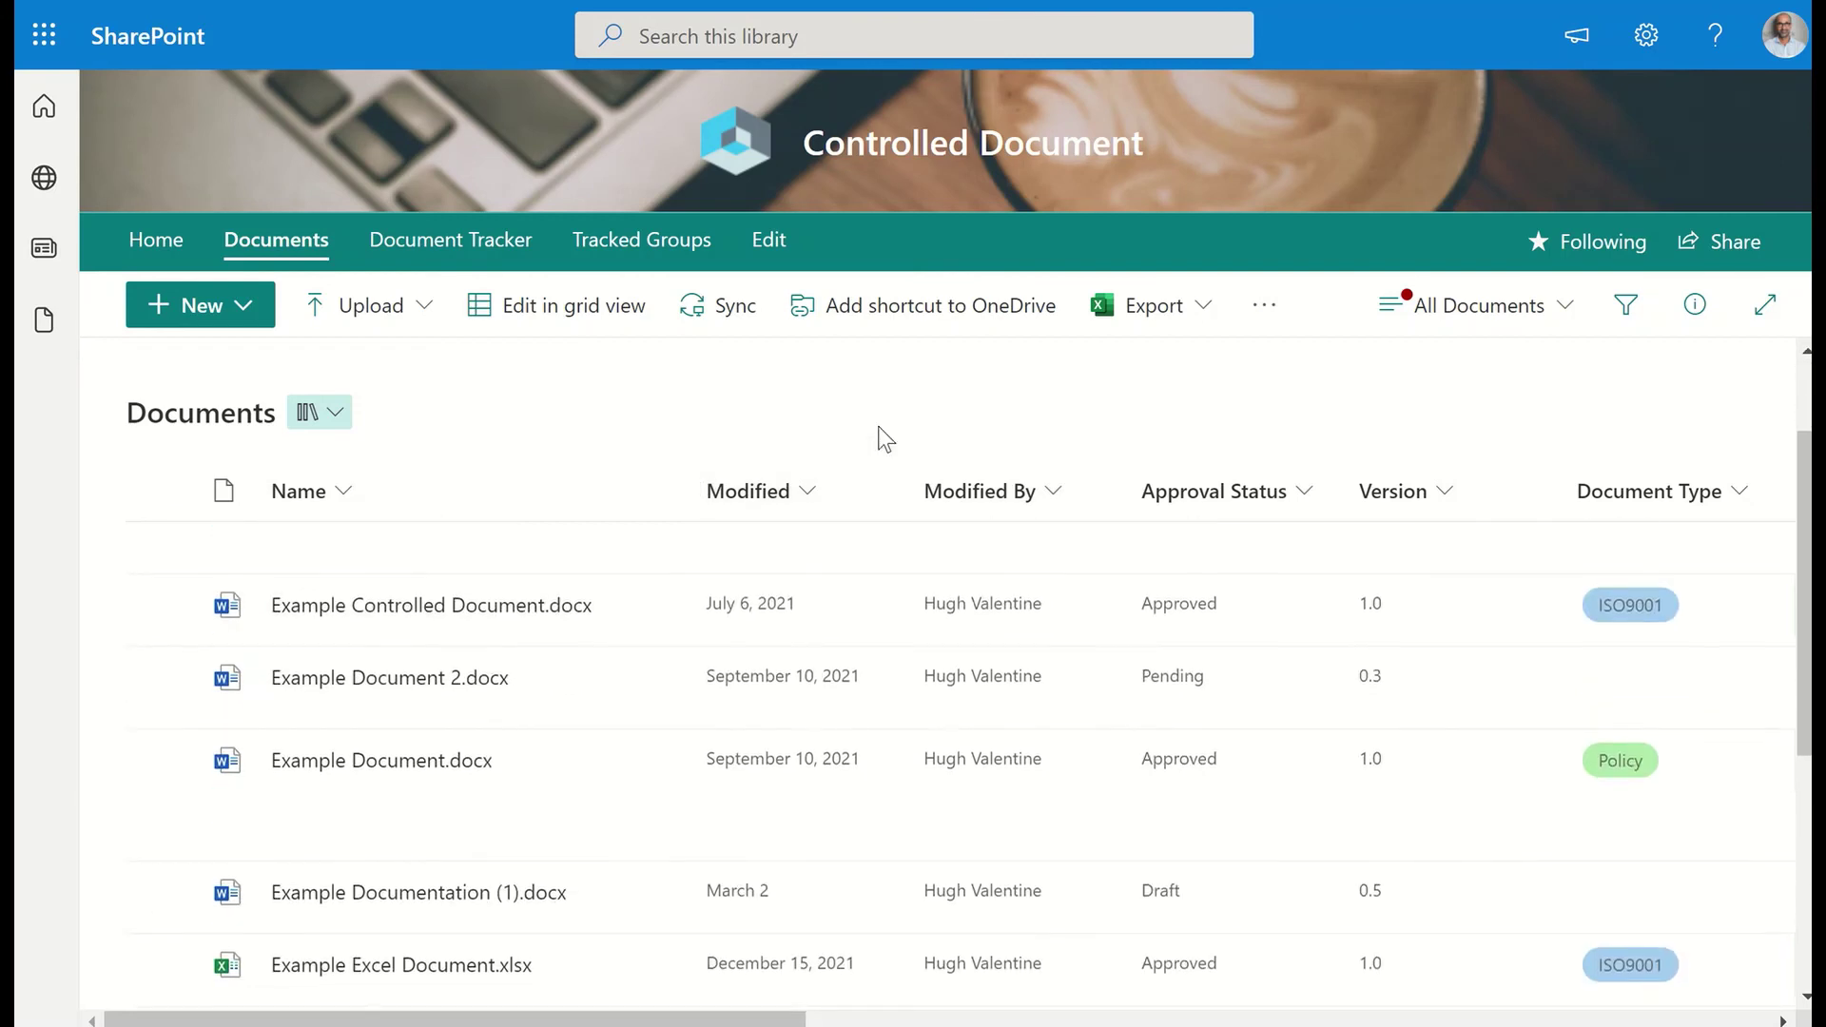
pyautogui.scroll(-3, 898, 785)
pyautogui.scroll(-2, 898, 785)
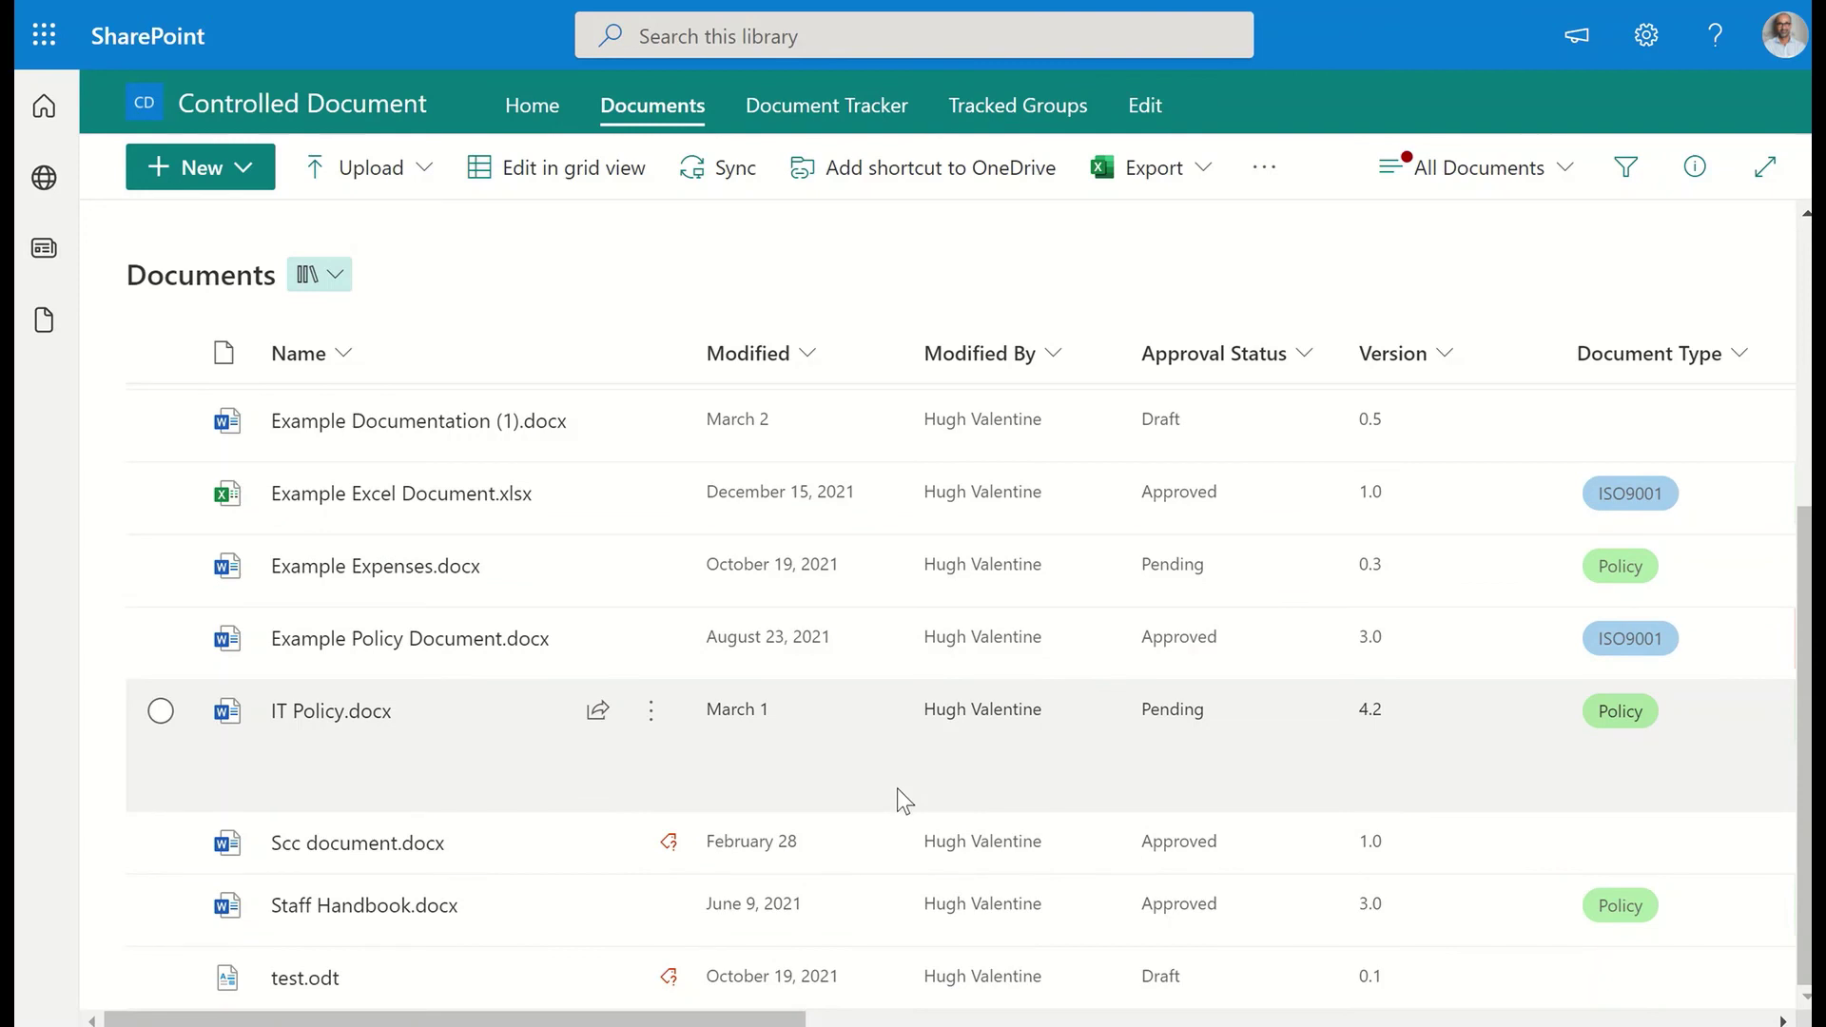
pyautogui.scroll(3, 957, 614)
pyautogui.scroll(2, 956, 618)
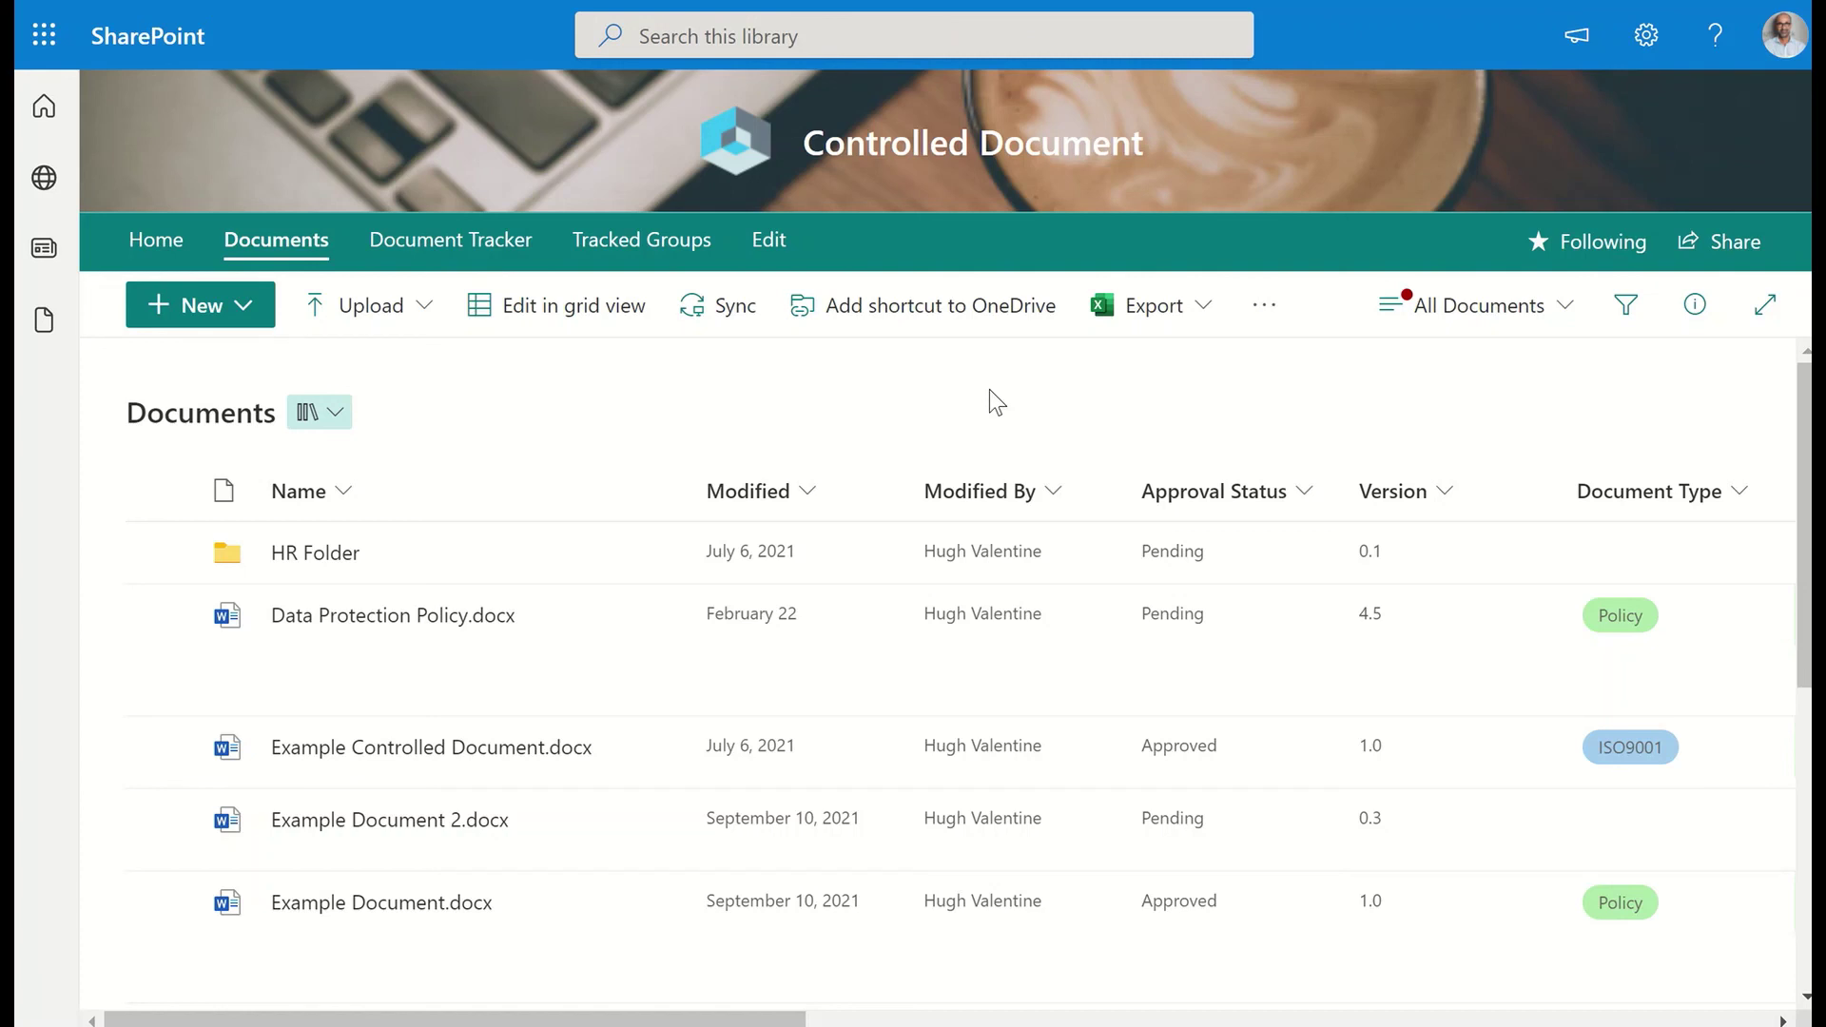
# Go via Site contents to the Controlled Document Site Pages library showing Home.aspx
pyautogui.click(1645, 59)
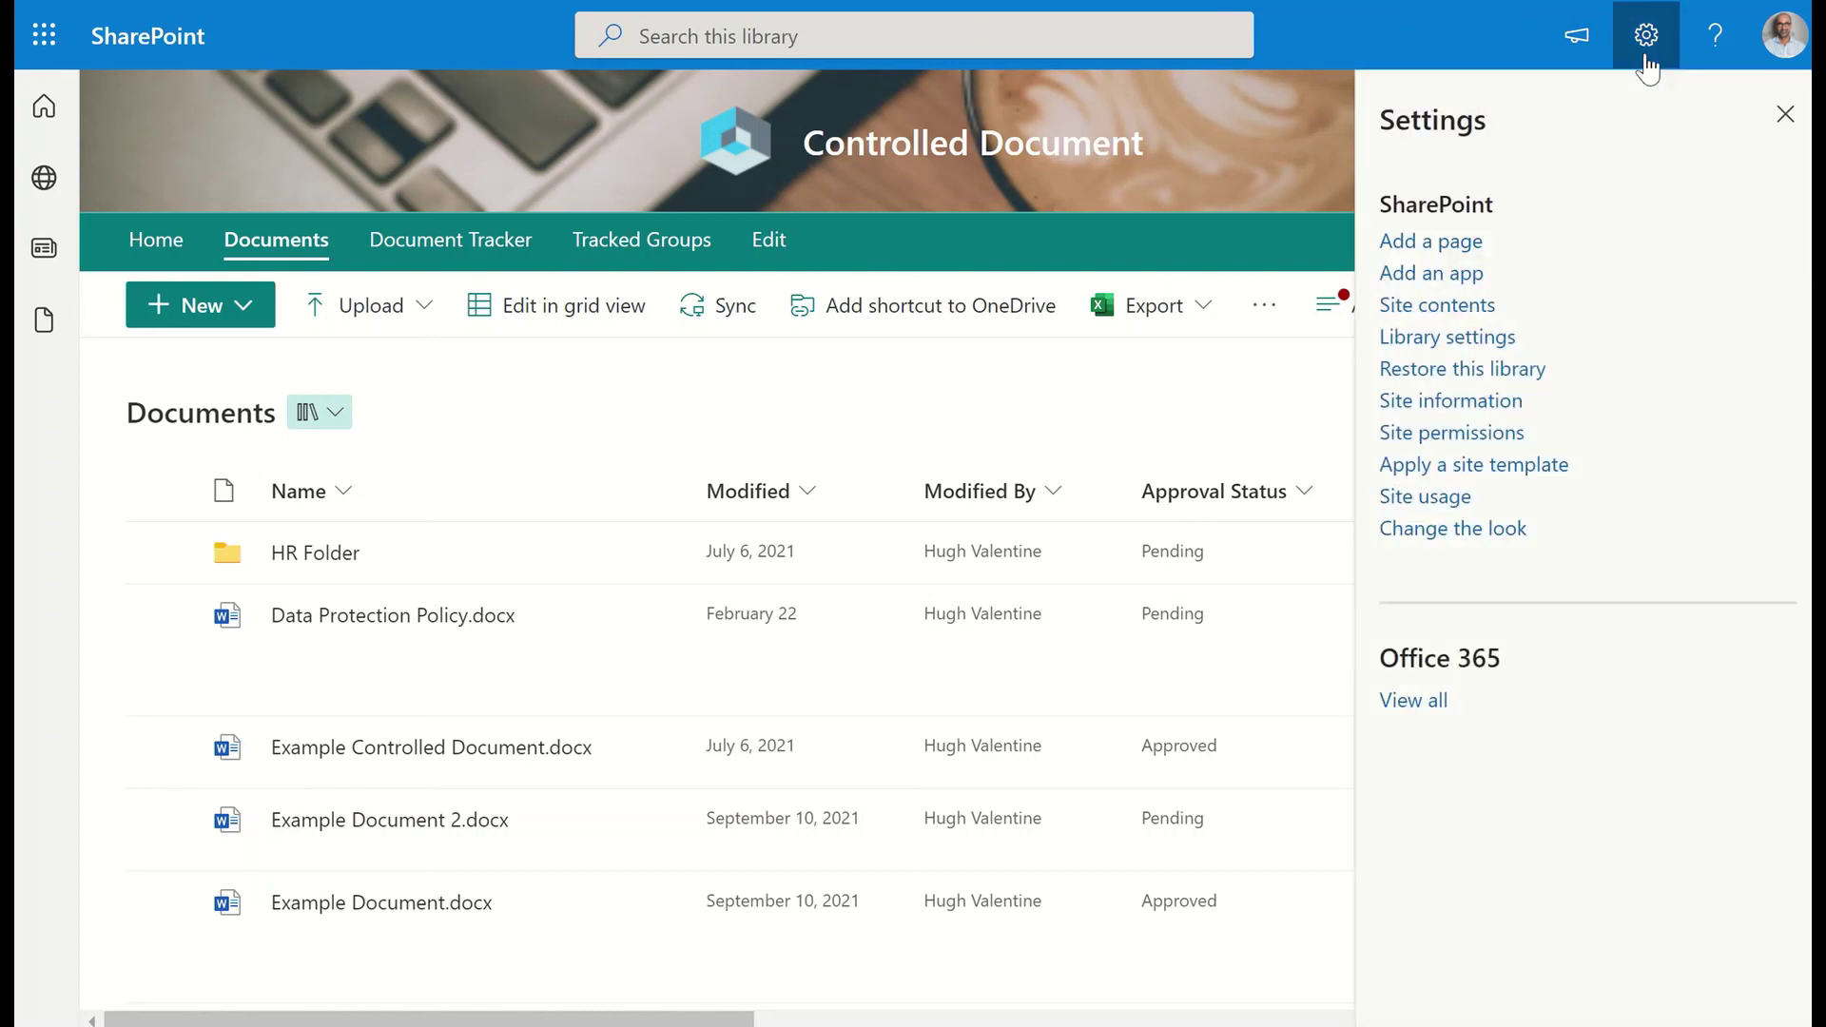
pyautogui.click(1462, 306)
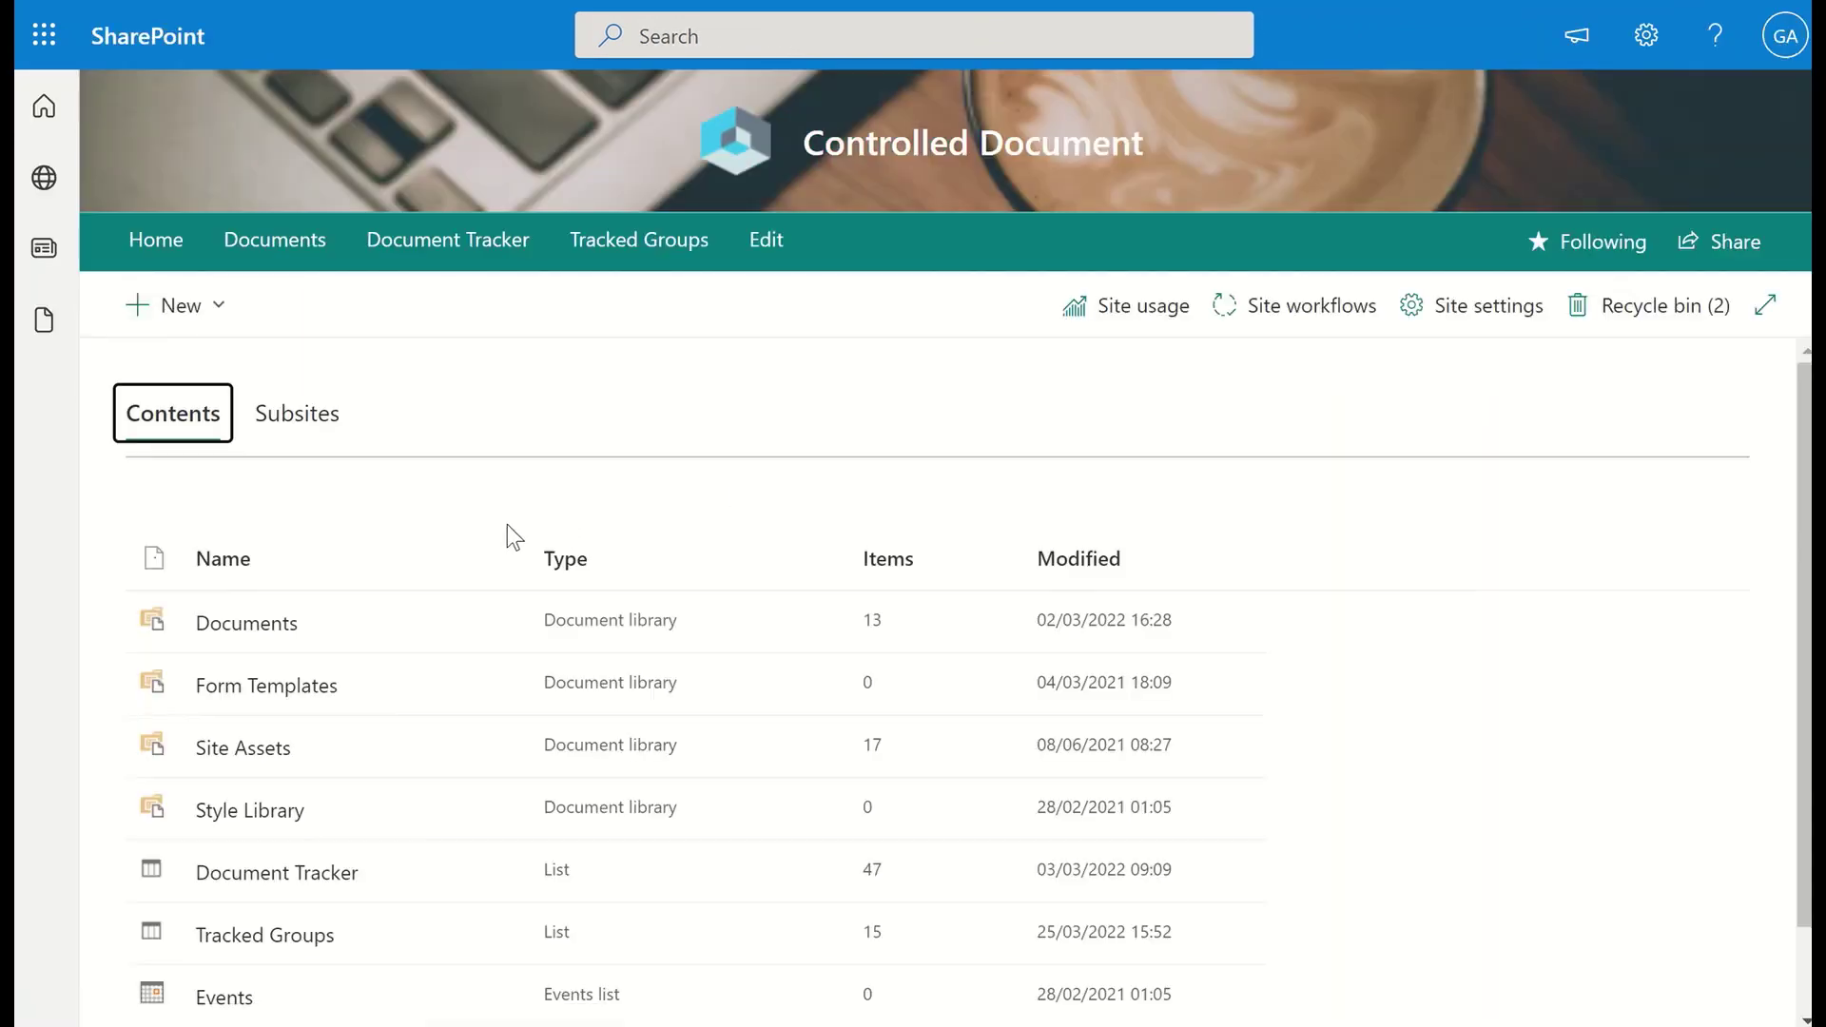
pyautogui.scroll(-1, 288, 528)
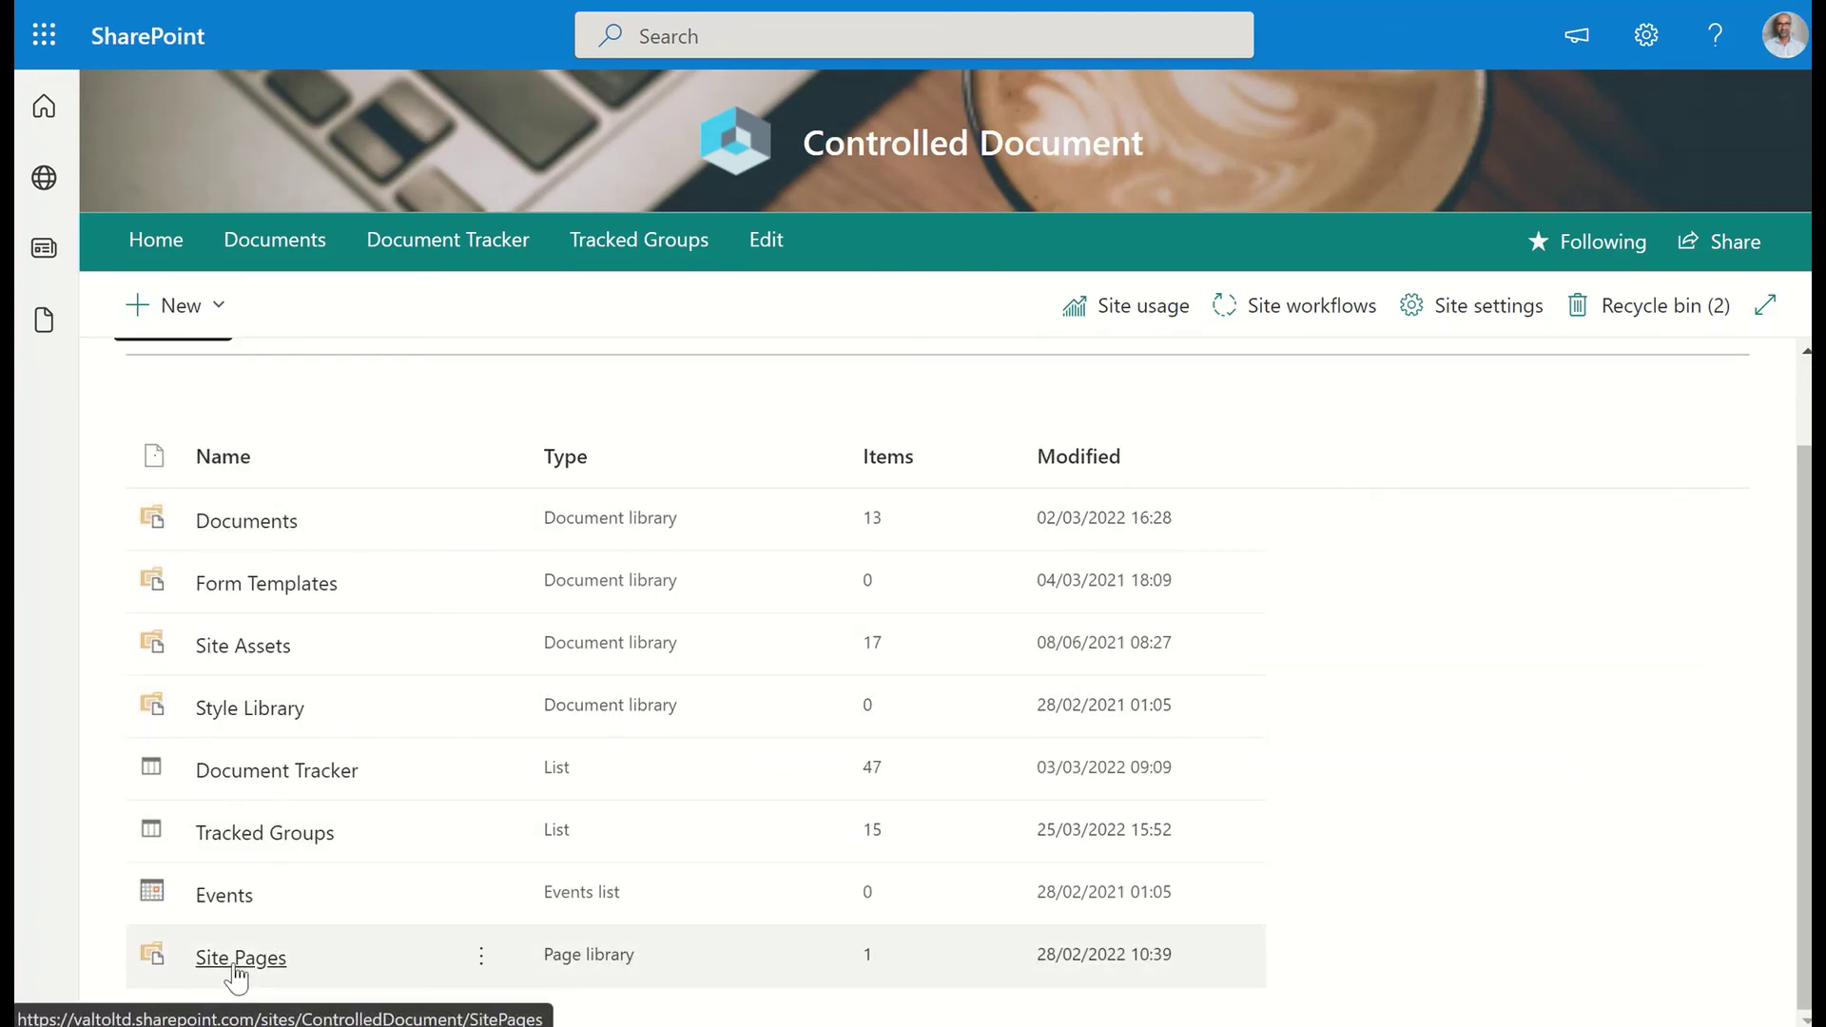
pyautogui.click(271, 963)
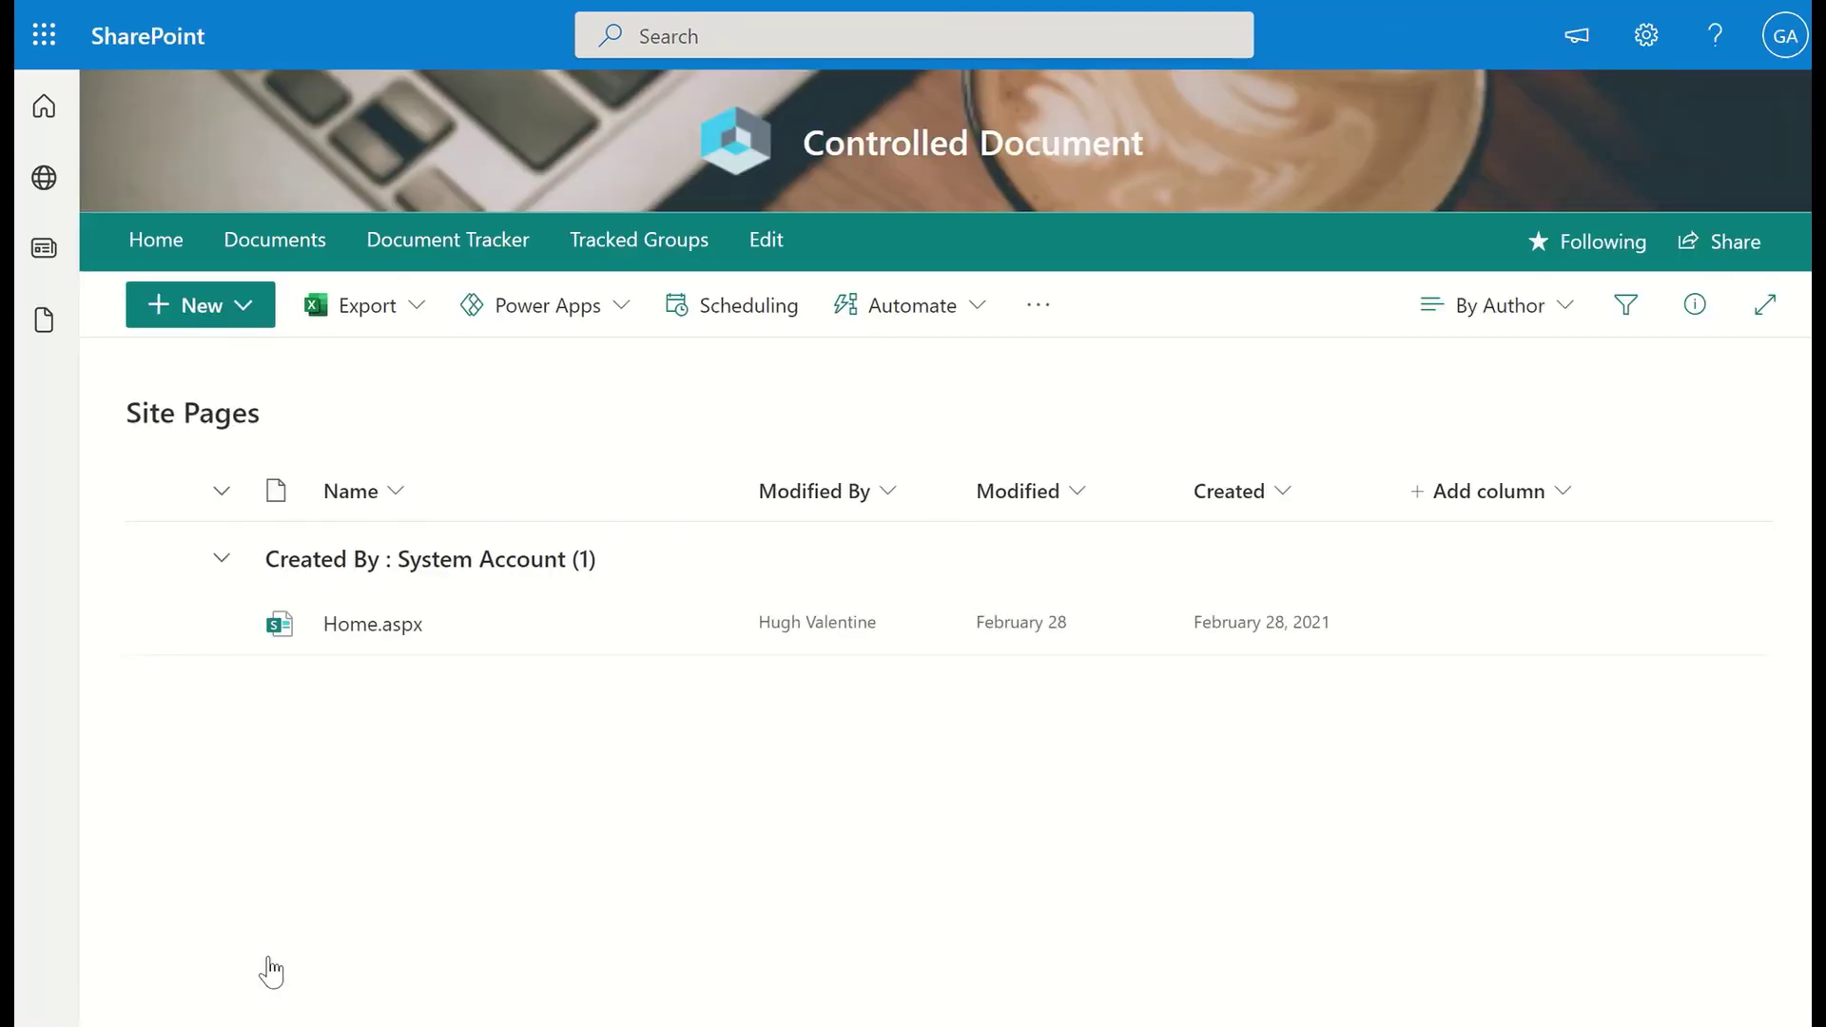